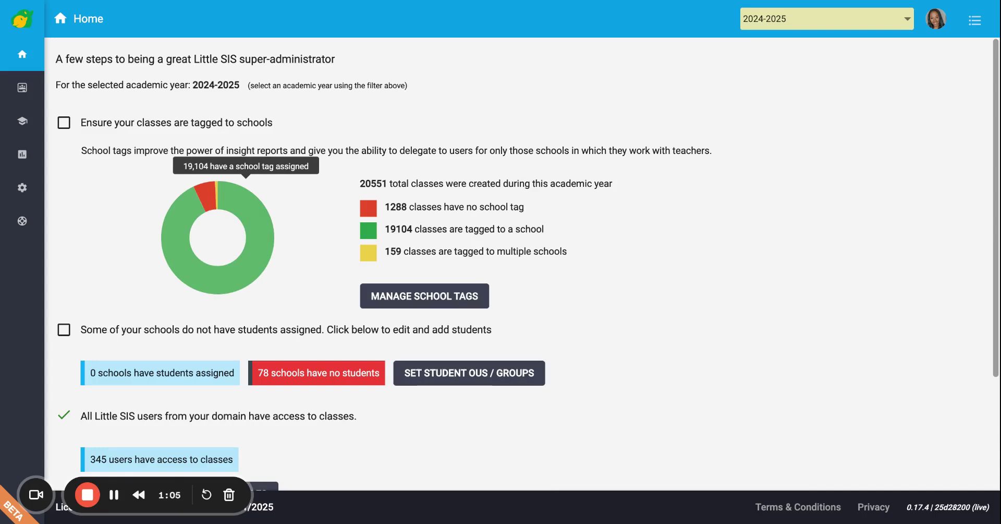
# Expand the left navigation drawer beside the Home dashboard's class tagging statistics
pyautogui.moveTo(25, 93)
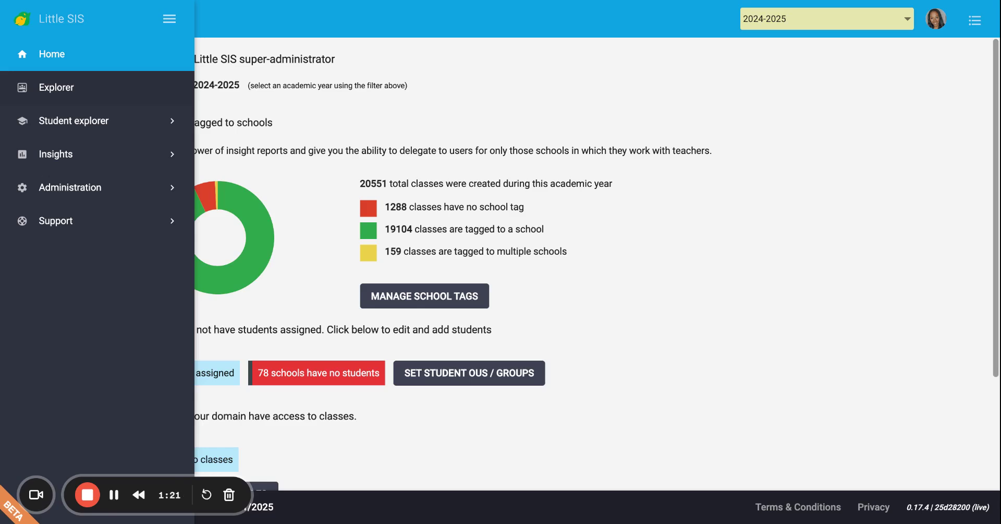
# Open the Explorer class grid, scroll down, and tick the 8sc class row
pyautogui.click(56, 88)
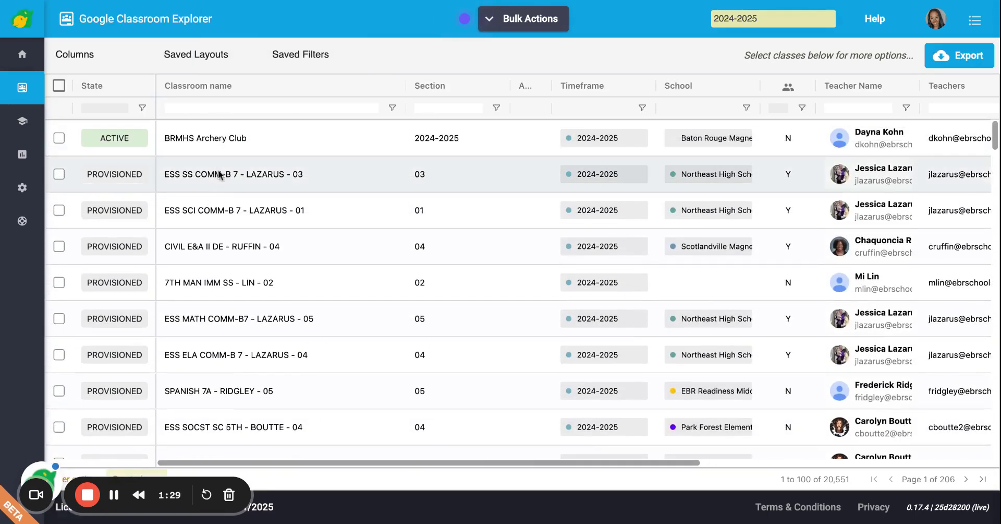
pyautogui.scroll(-10, 218, 186)
pyautogui.scroll(-6, 218, 187)
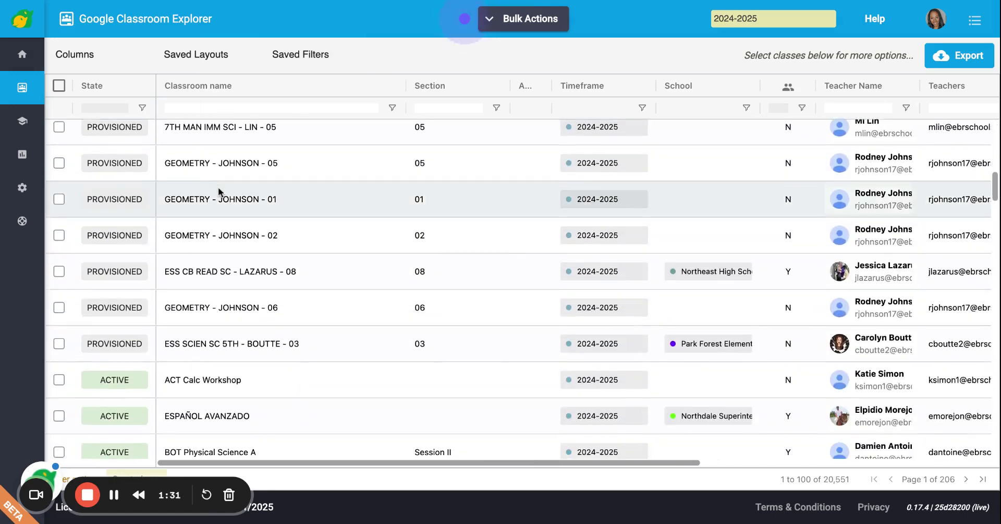
pyautogui.scroll(-4, 521, 288)
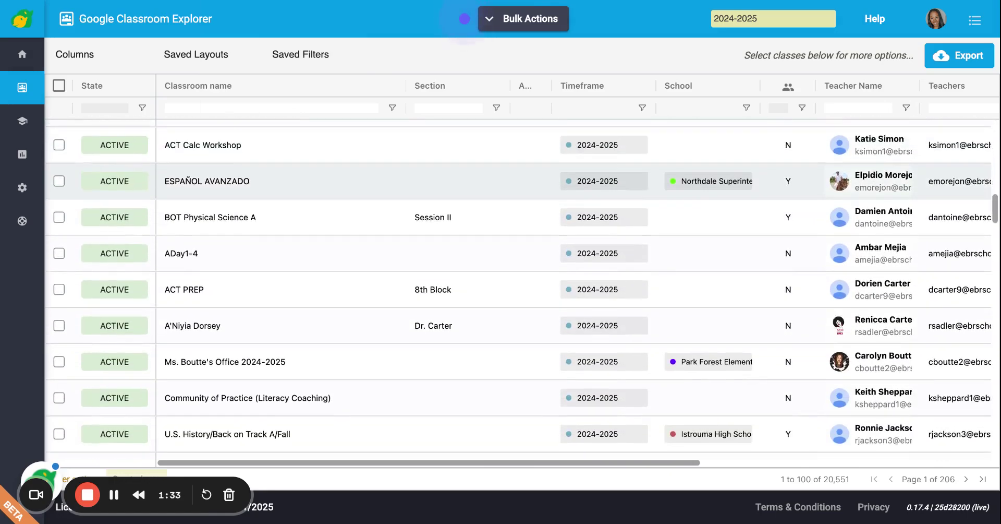
pyautogui.scroll(-5, 522, 288)
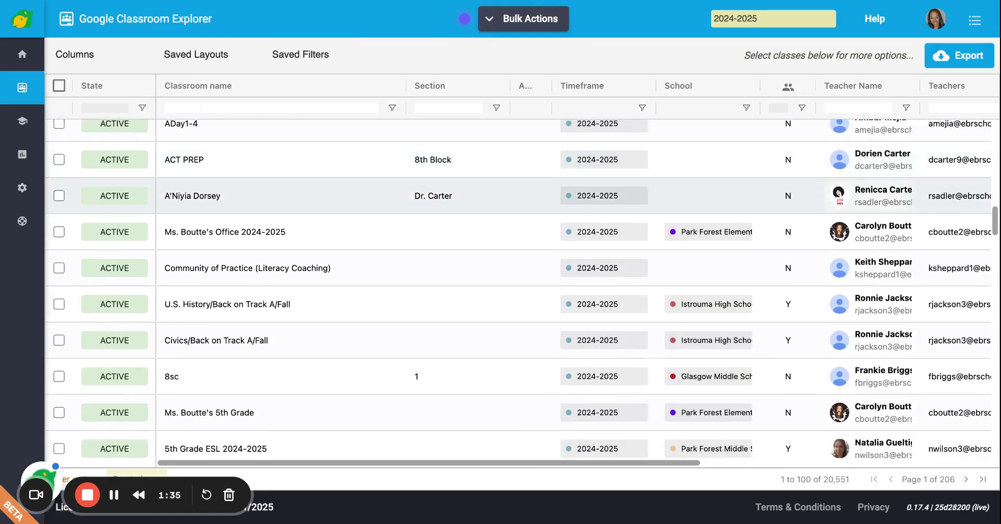
pyautogui.scroll(-1, 521, 288)
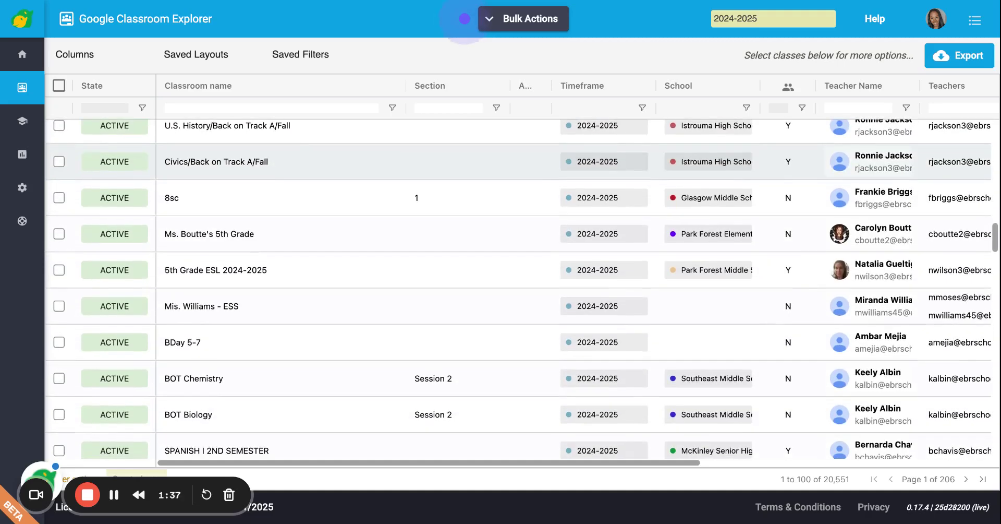
pyautogui.click(464, 19)
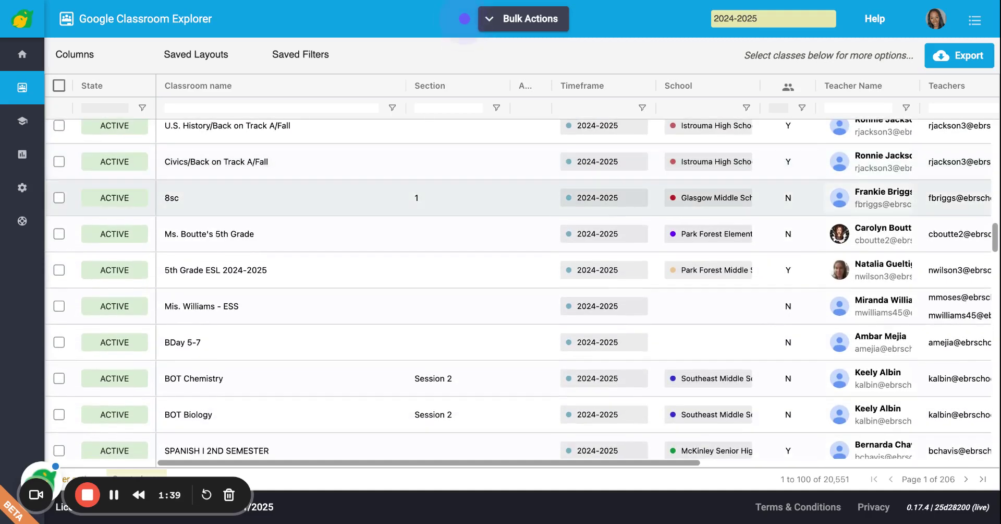
pyautogui.click(464, 19)
pyautogui.click(59, 197)
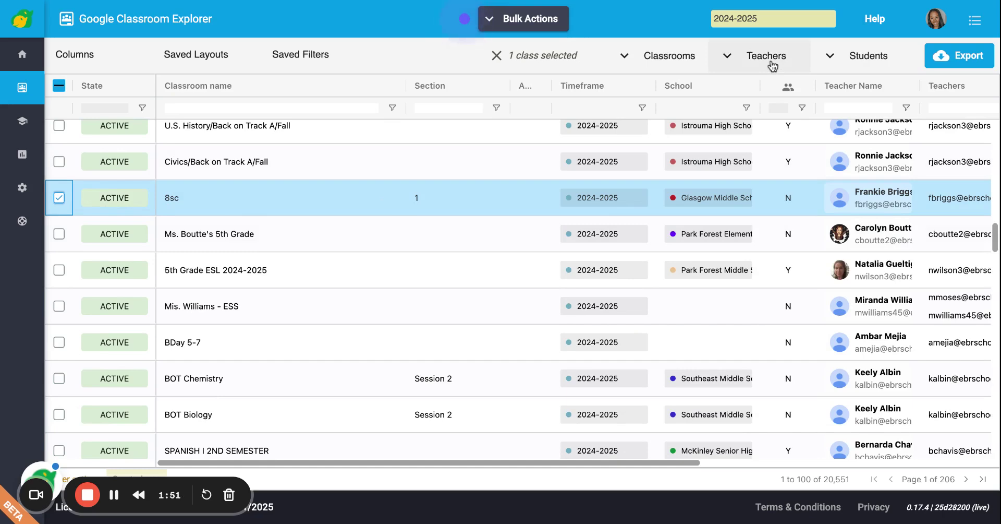
# Add the 5th grade, 5th Grade ESL, ESS and BDay 5-7 classes to the selection and review Teachers actions
pyautogui.click(767, 55)
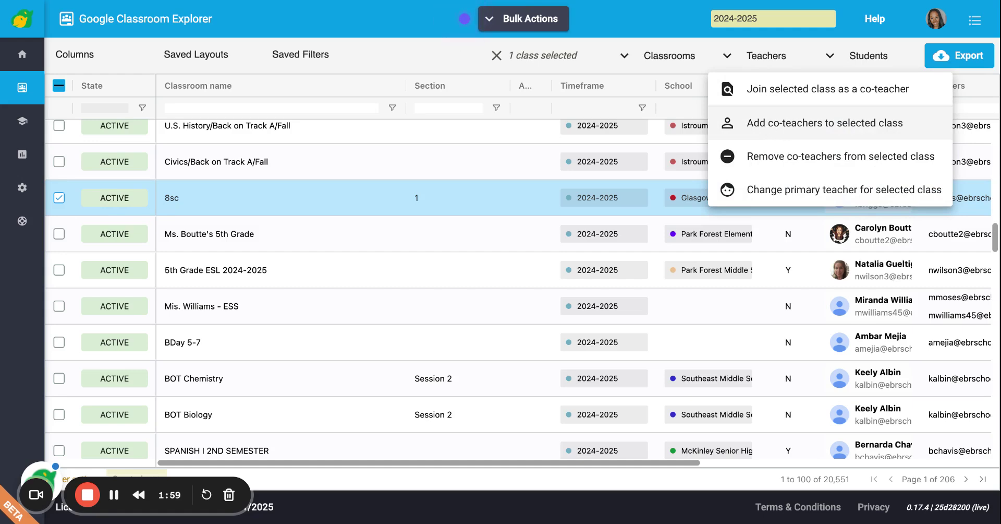
pyautogui.click(61, 234)
pyautogui.click(59, 233)
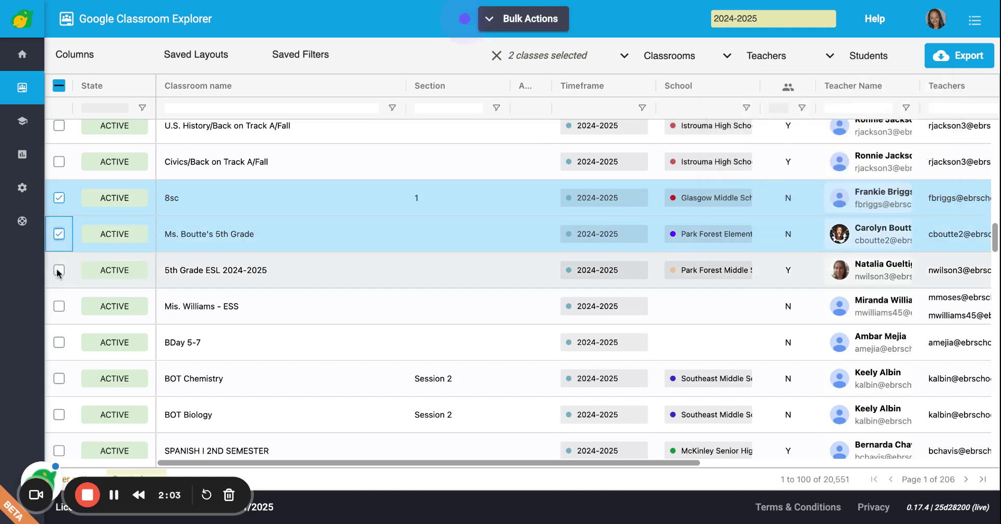
pyautogui.click(59, 270)
pyautogui.click(58, 305)
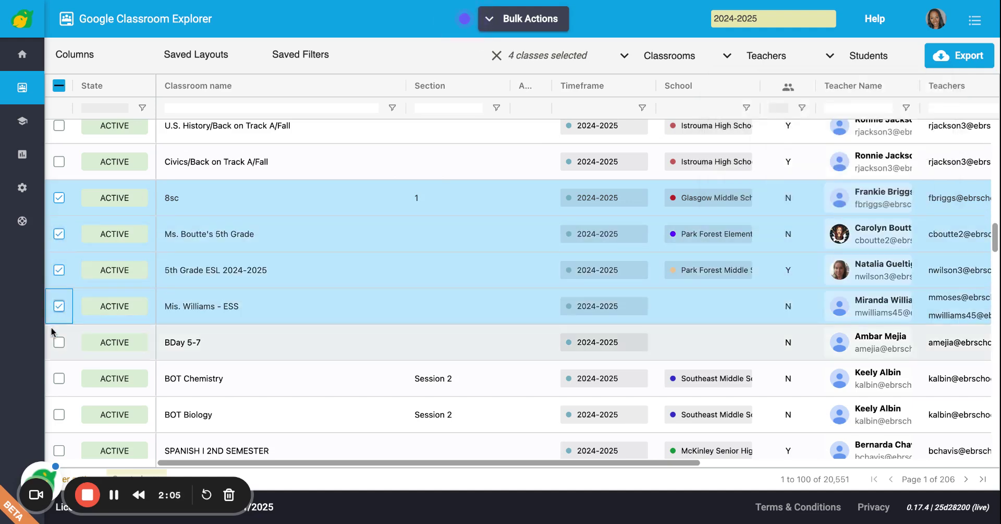
pyautogui.click(60, 342)
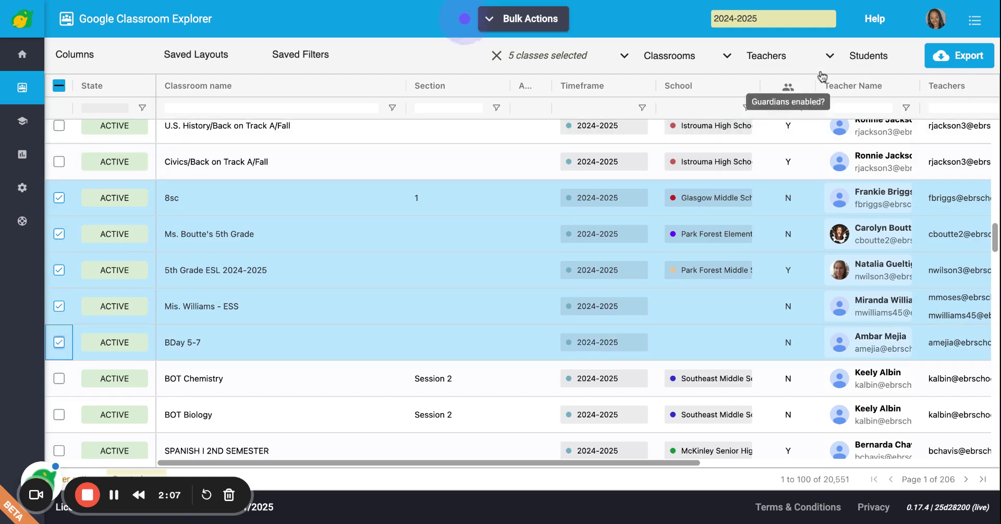
pyautogui.click(727, 56)
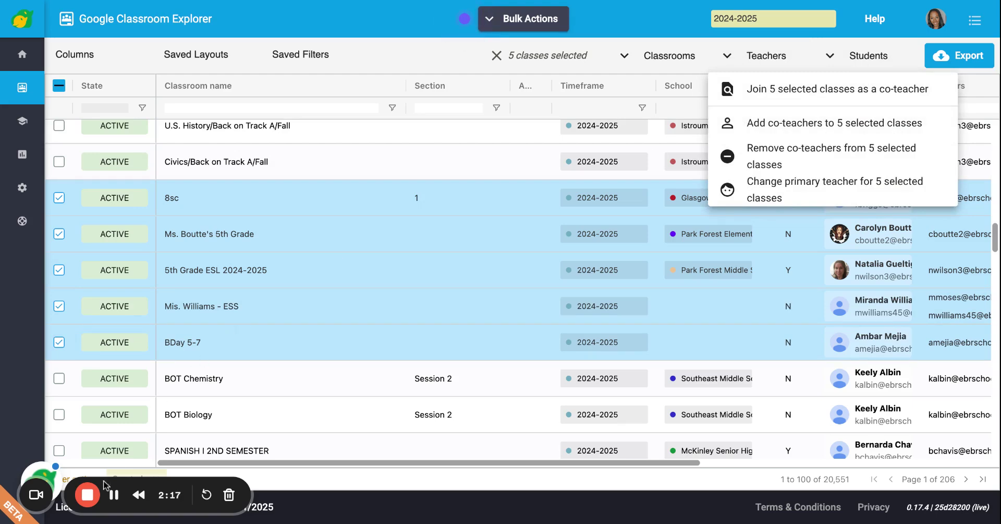
pyautogui.click(114, 495)
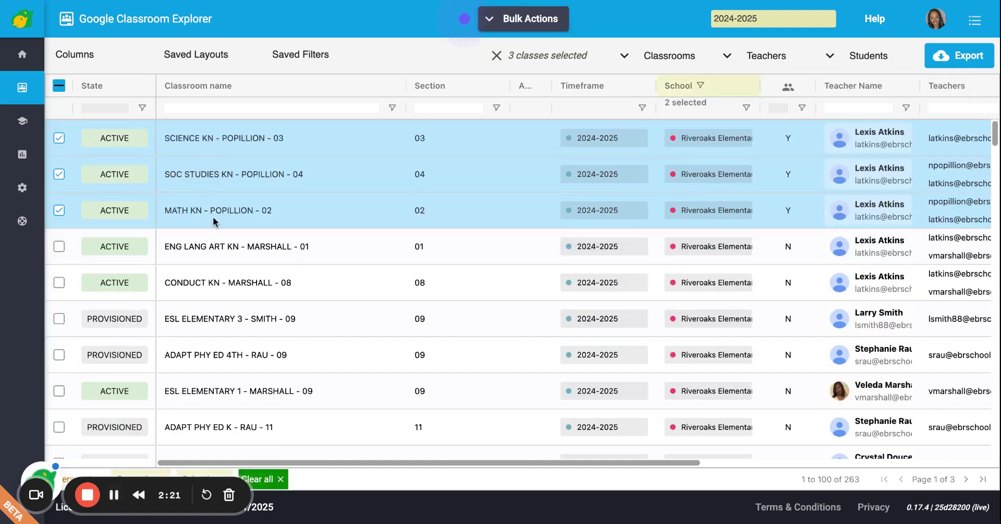
# Choose to add co-teachers to the three selected kindergarten classes from the Teachers menu
pyautogui.click(751, 57)
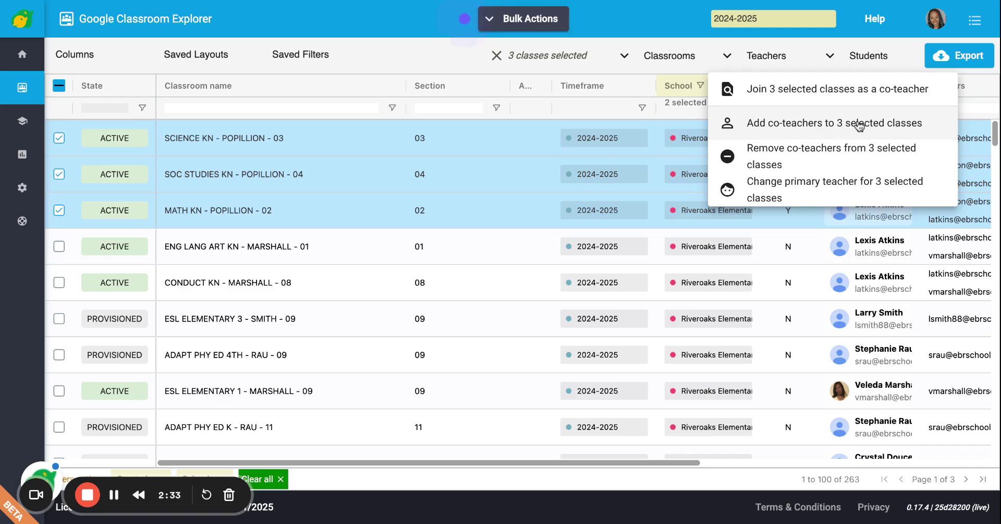
pyautogui.click(789, 127)
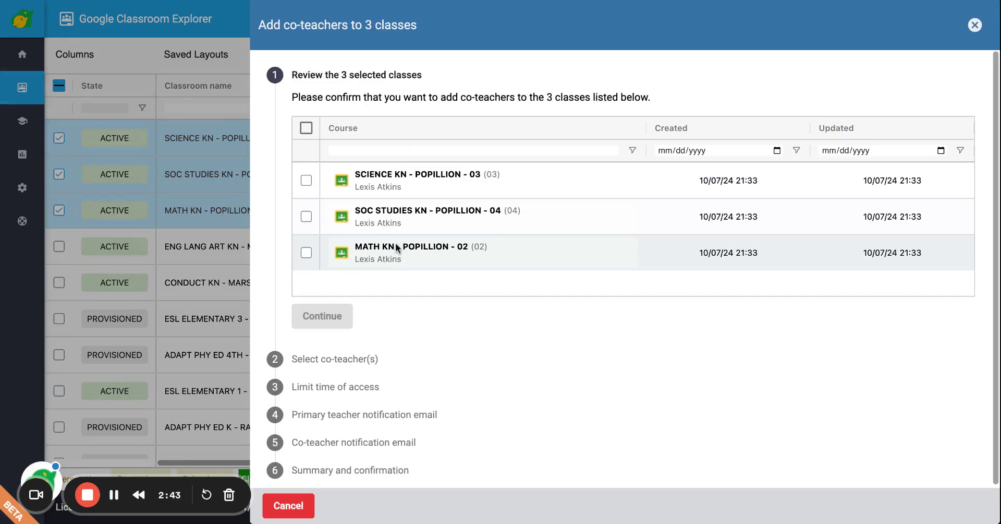
# Tick SCIENCE KN, MATH KN and SOC STUDIES KN in the review list
pyautogui.click(307, 130)
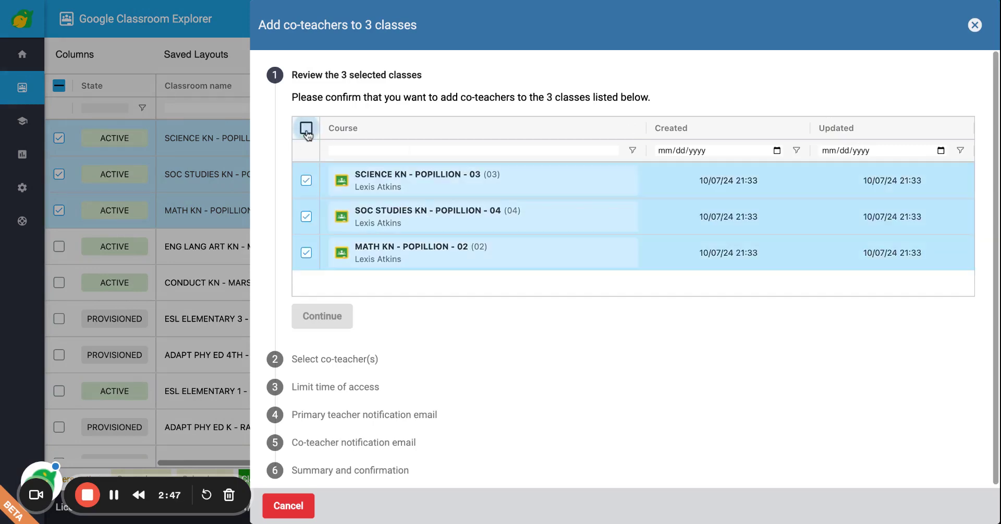
pyautogui.click(307, 129)
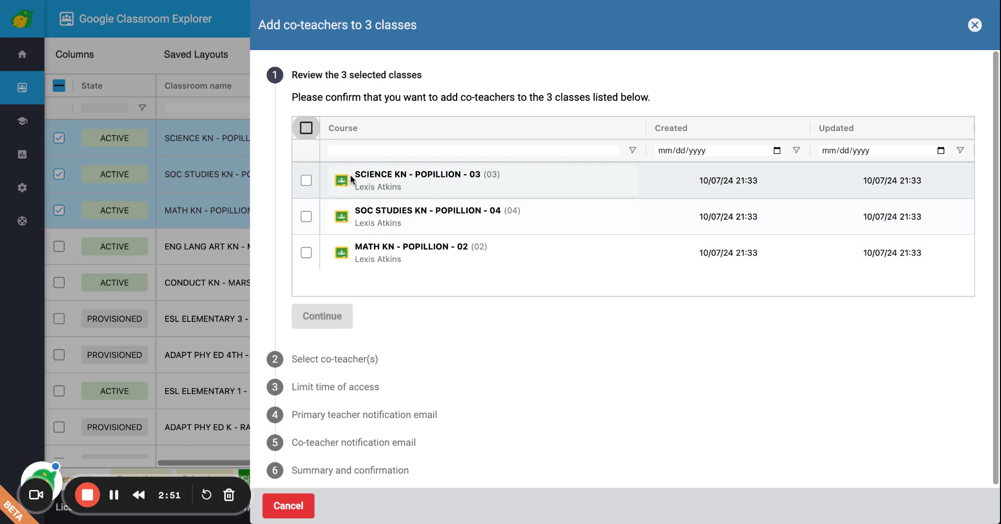
pyautogui.click(307, 179)
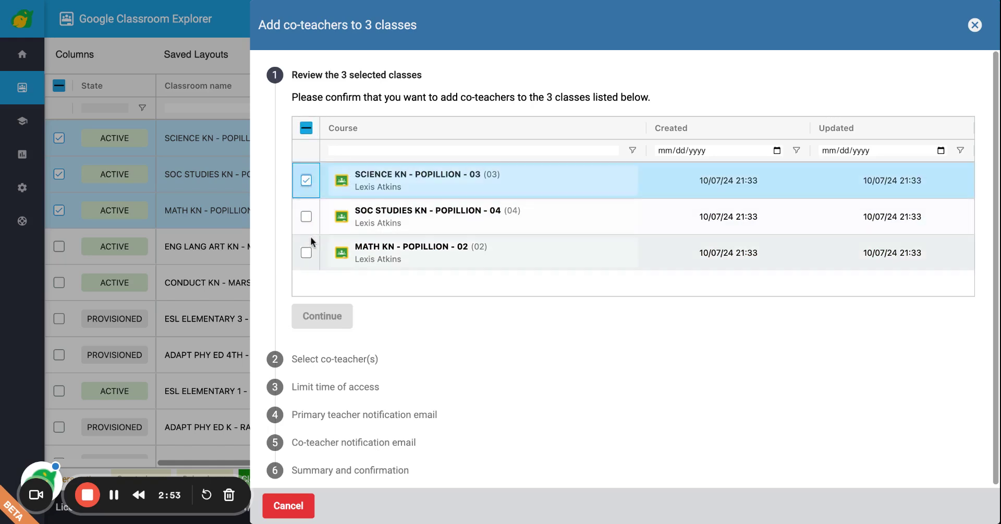
pyautogui.click(308, 252)
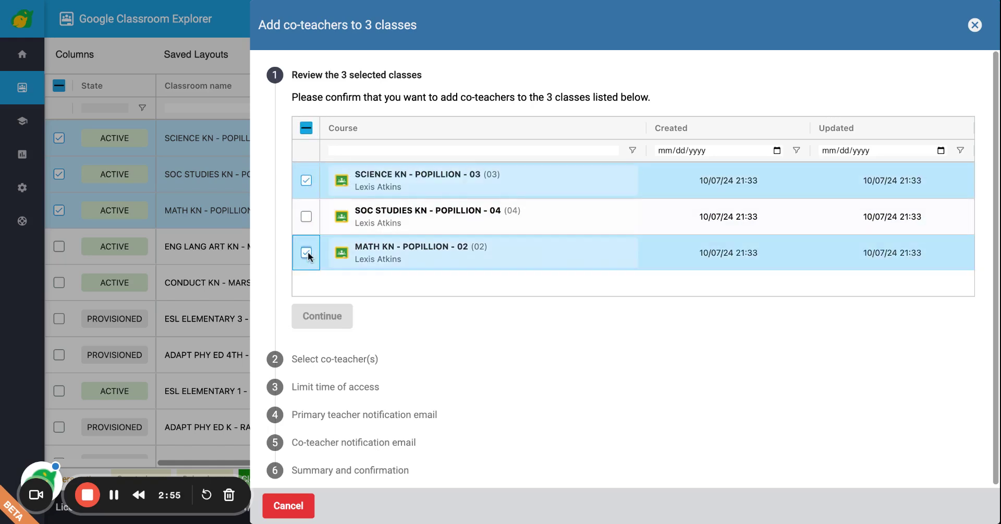
pyautogui.click(306, 129)
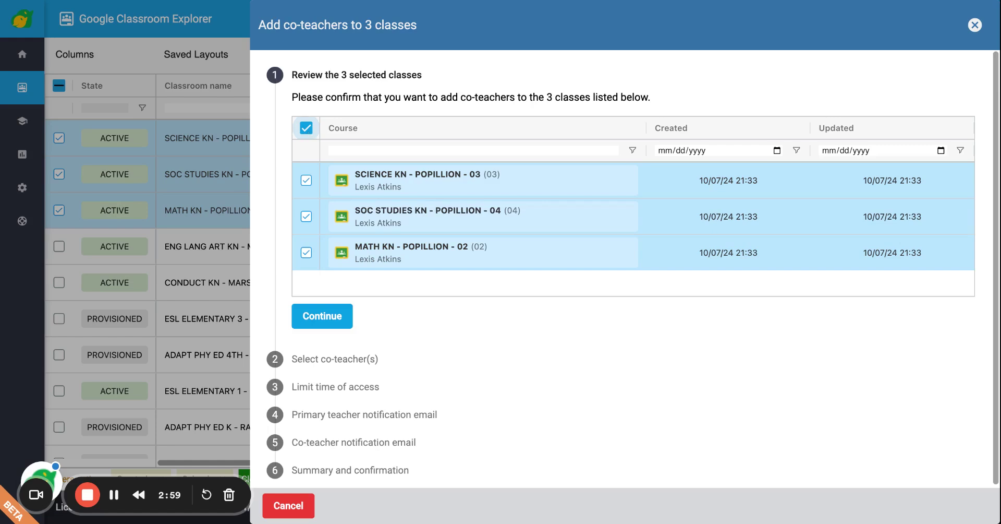
pyautogui.scroll(-1, 379, 298)
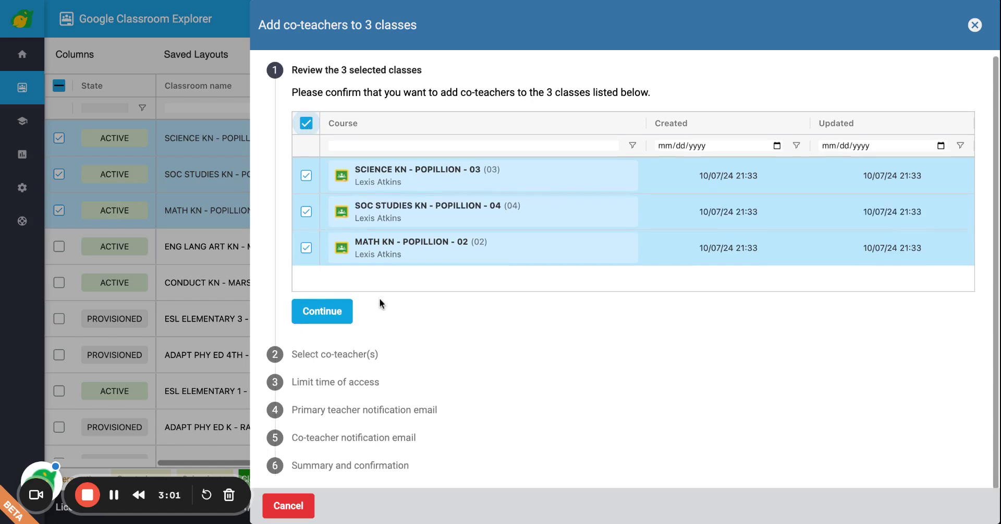
pyautogui.click(325, 311)
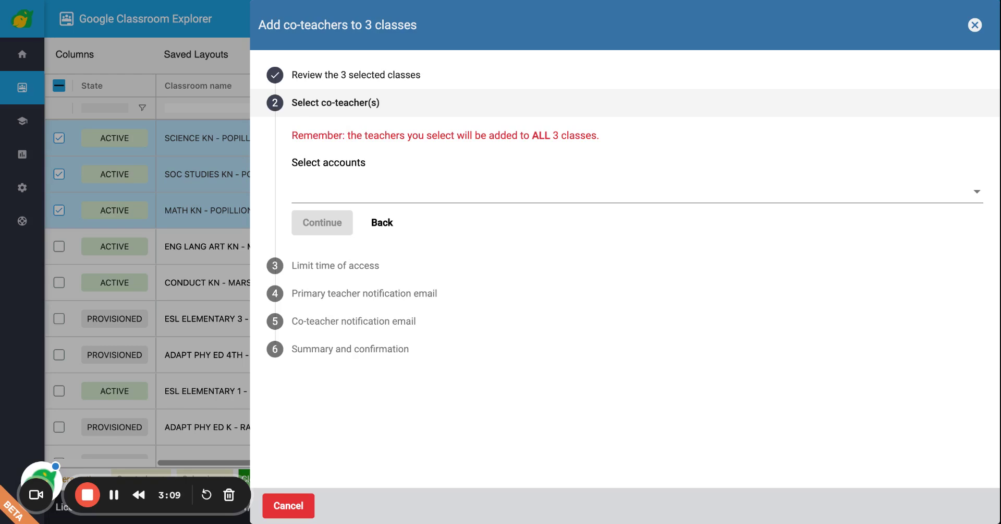
pyautogui.click(324, 194)
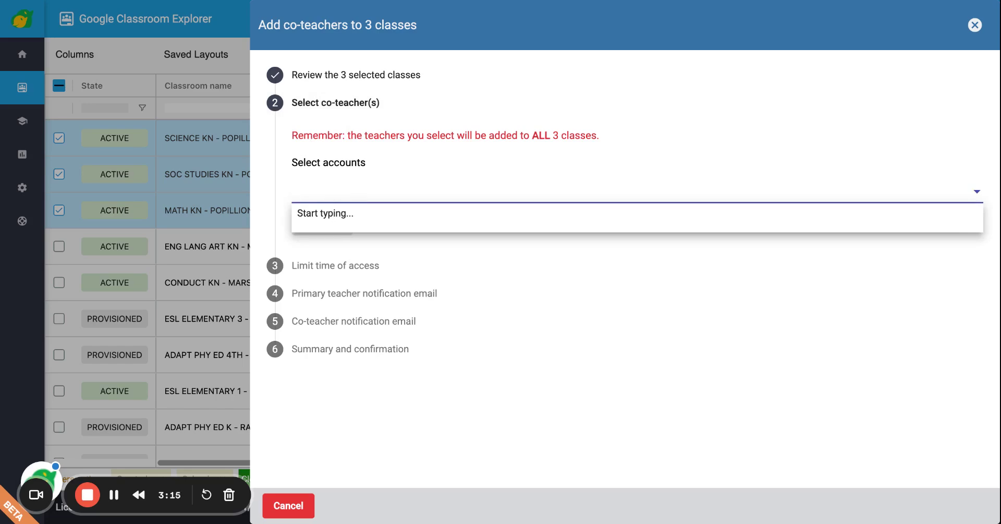
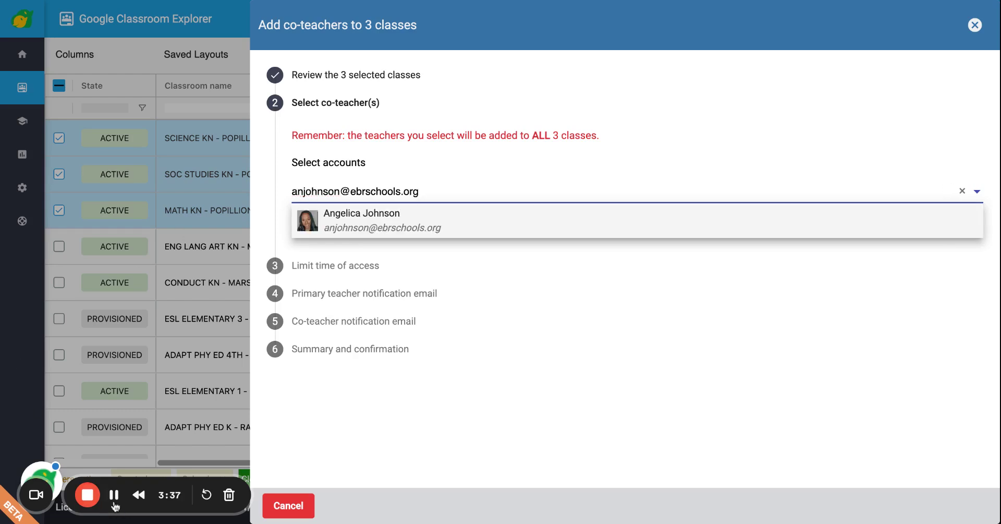
pyautogui.click(375, 221)
pyautogui.click(333, 192)
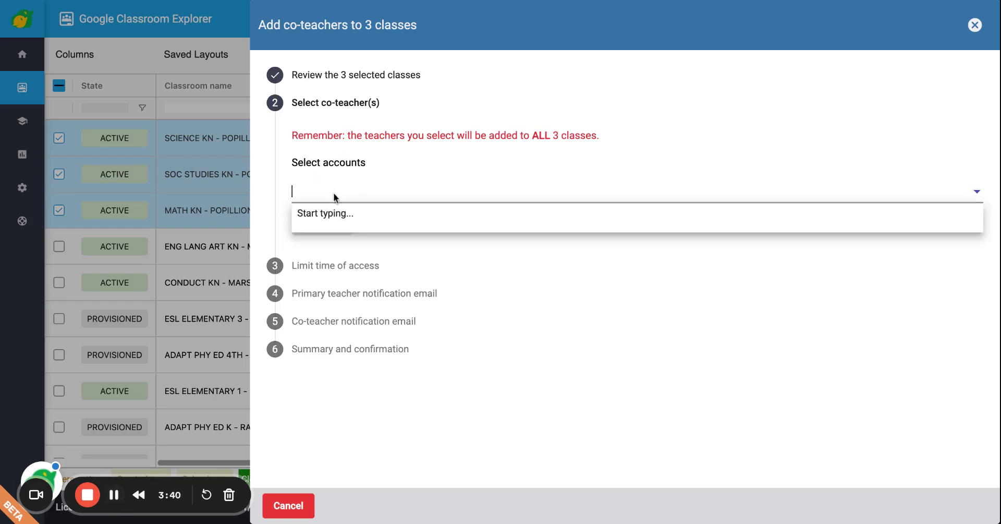
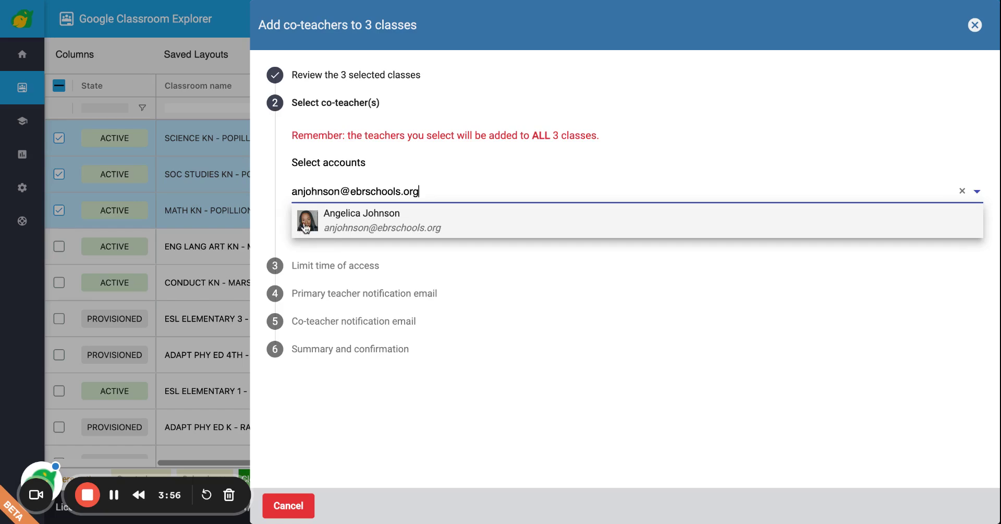
# Search the first teacher by email and add them as a co-teacher
pyautogui.click(341, 225)
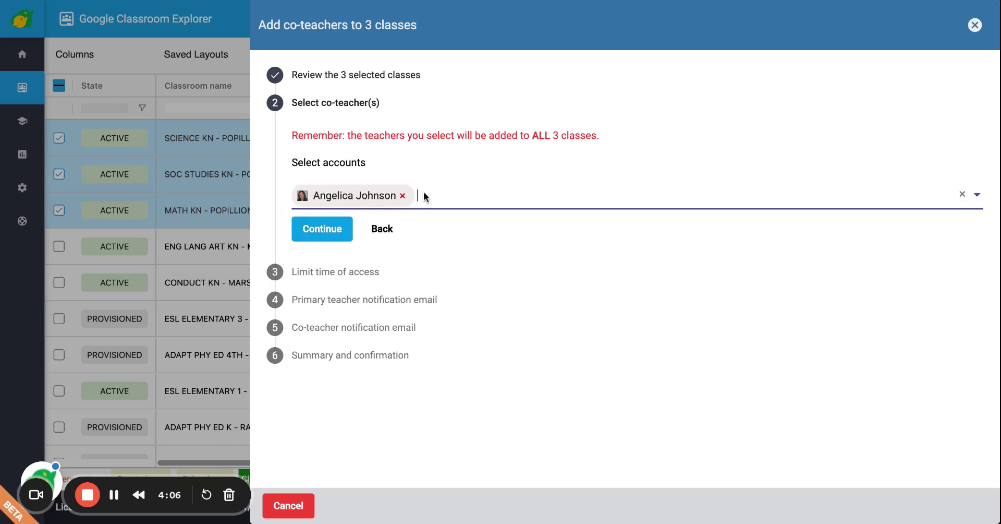
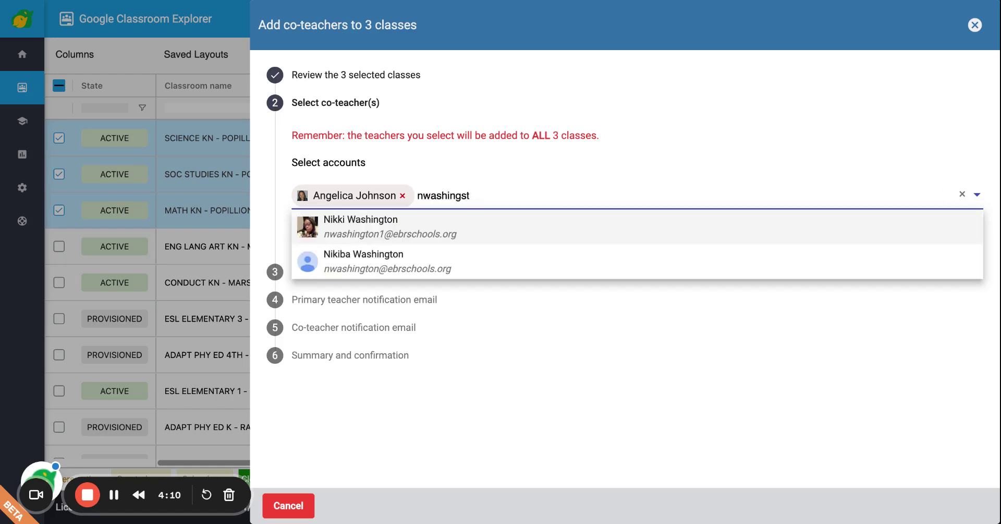
# Add the second teacher as a co-teacher and continue to the time-limit step
pyautogui.click(380, 227)
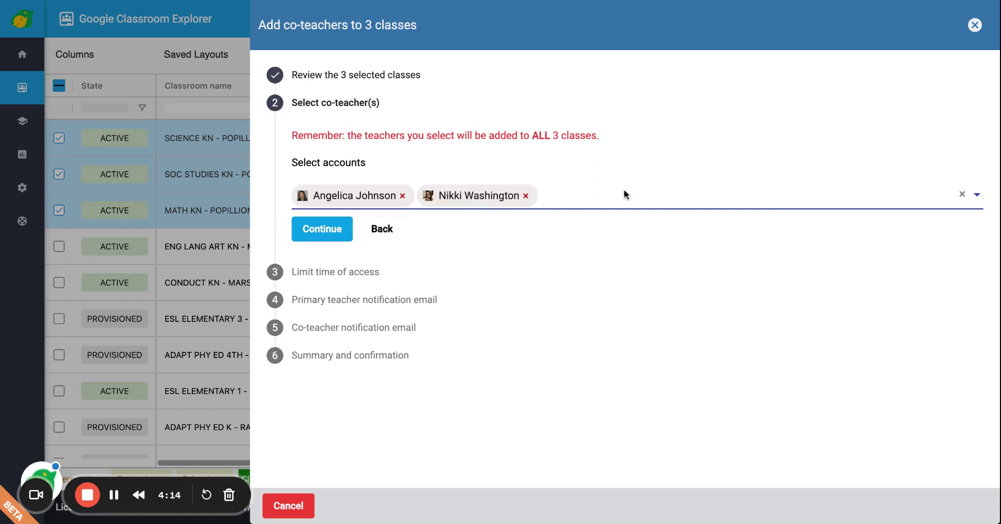
pyautogui.click(321, 234)
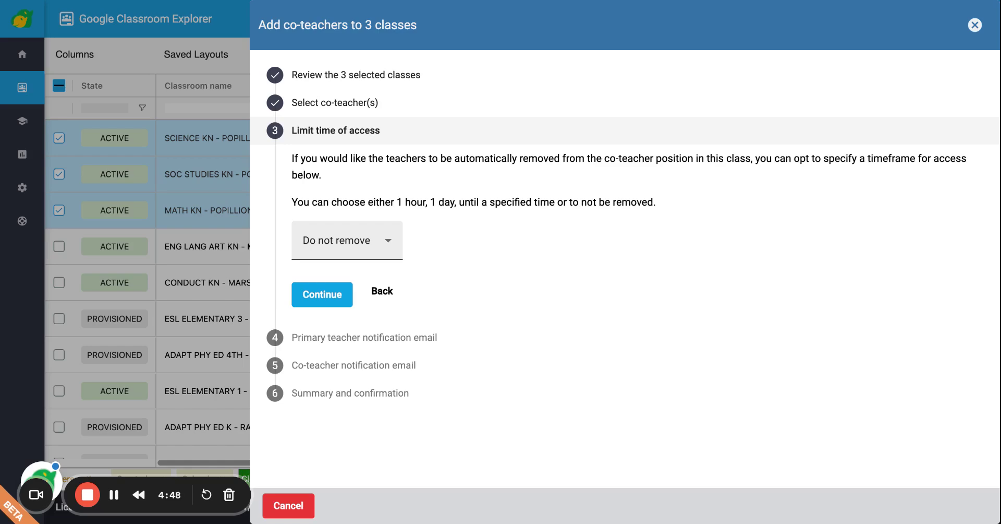
pyautogui.click(342, 253)
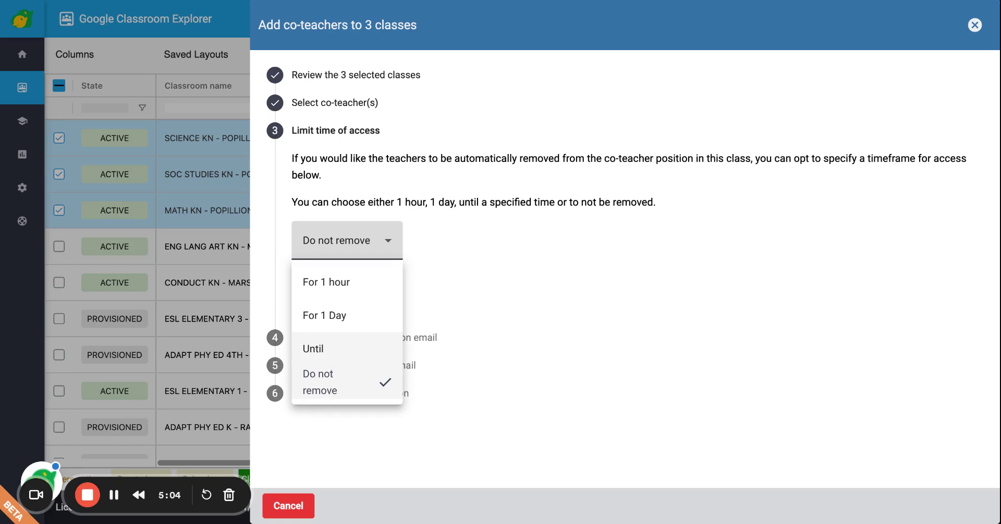
# Limit co-teacher access to 'For 1 hour' and continue
pyautogui.click(337, 285)
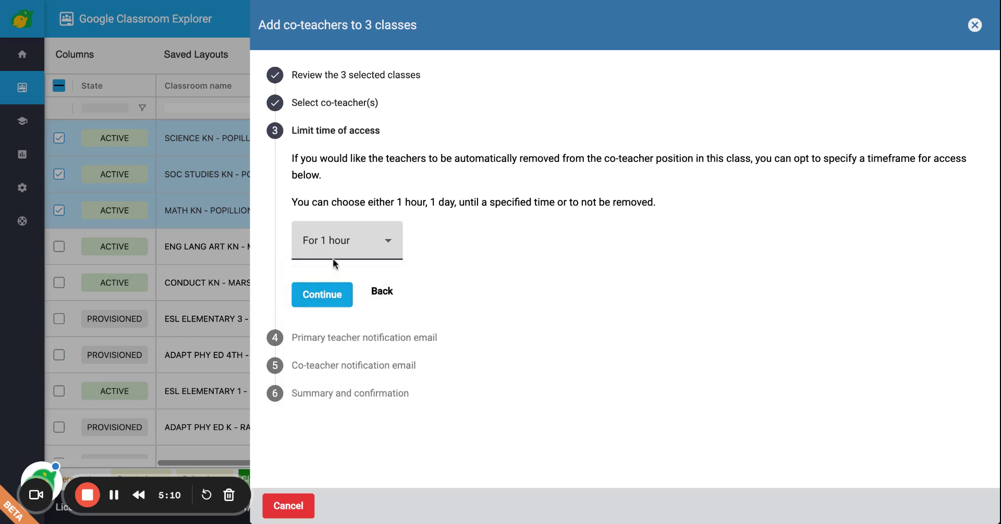
pyautogui.click(329, 296)
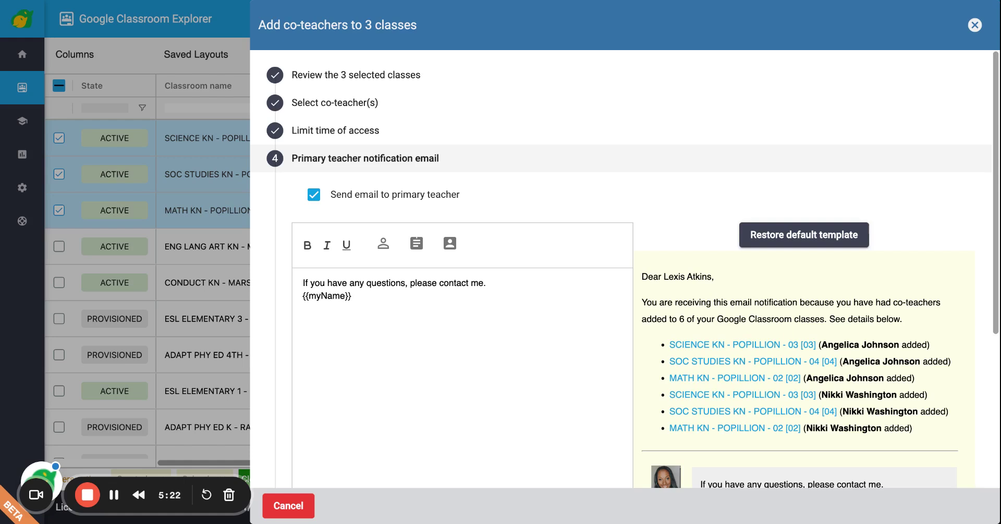
# Replace the primary teacher email body with 'Training purposes only, please disregard.' and continue
pyautogui.doubleClick(359, 297)
pyautogui.moveTo(360, 297); pyautogui.dragTo(297, 285)
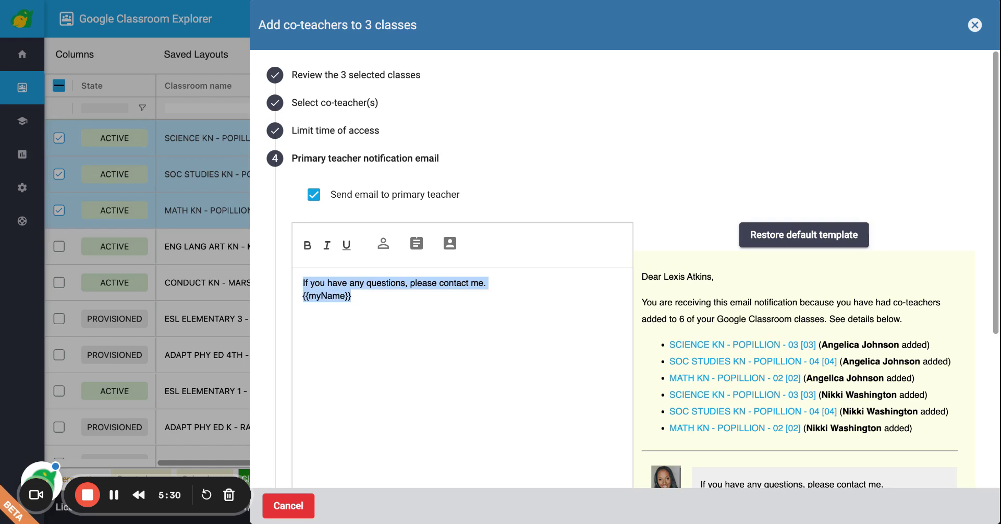
pyautogui.write('Trai')
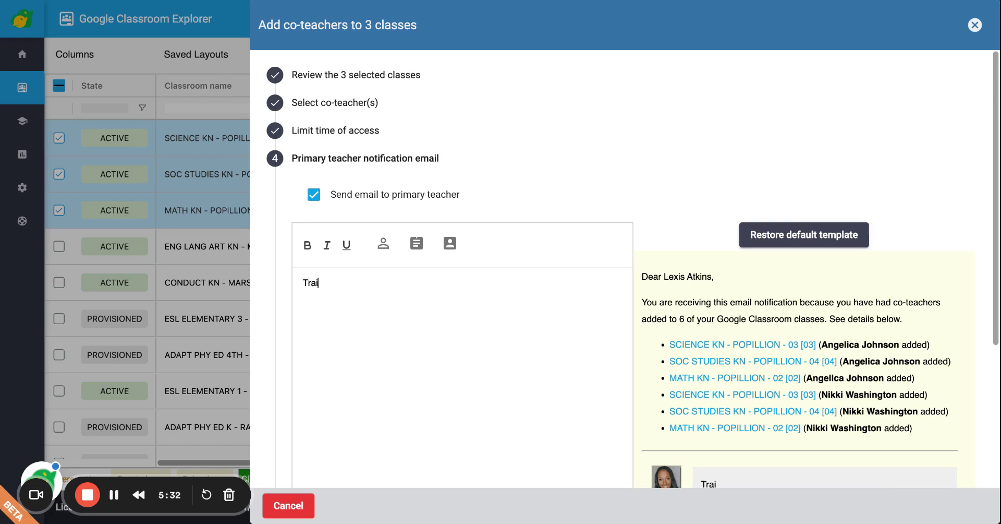
pyautogui.write('n')
pyautogui.press('BackSpace')
pyautogui.write('ning purposes only')
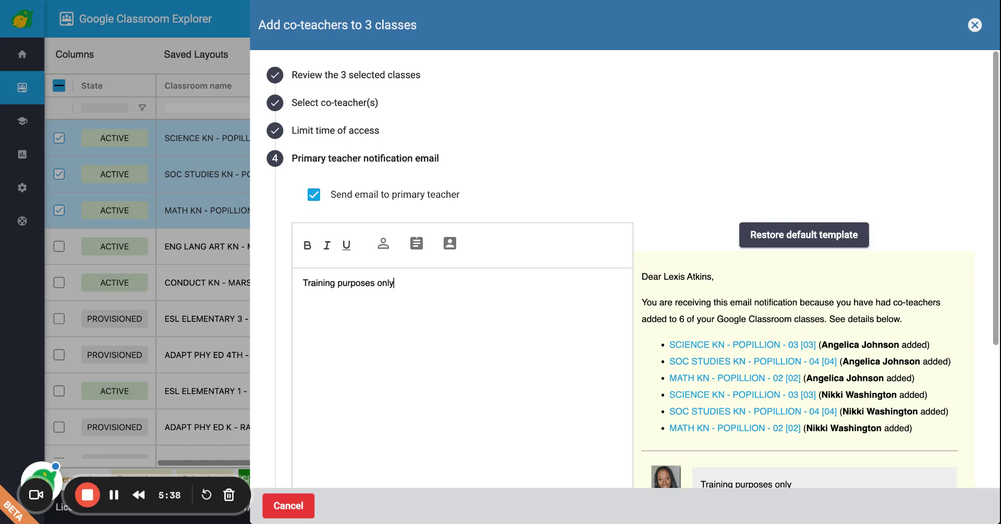
pyautogui.write(', please disregard.')
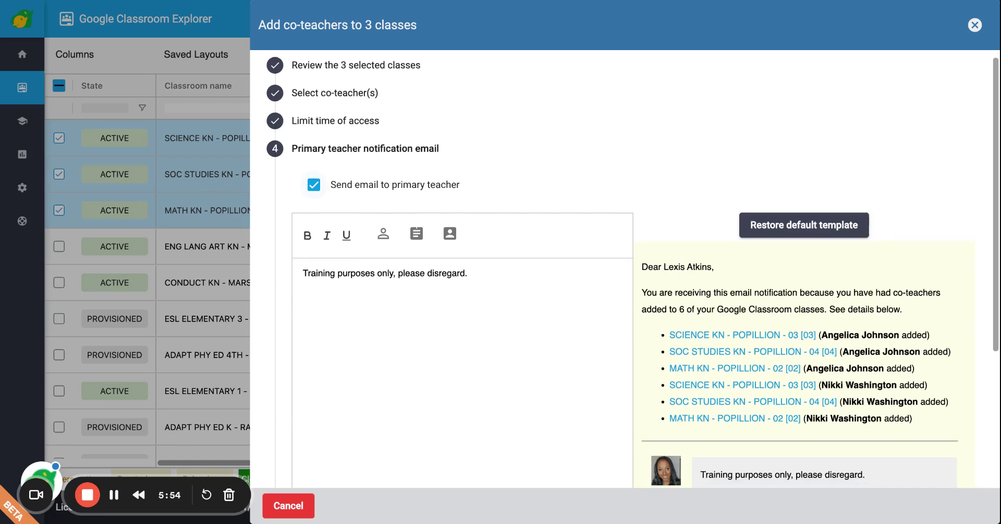
pyautogui.scroll(-3, 632, 269)
pyautogui.scroll(-2, 687, 186)
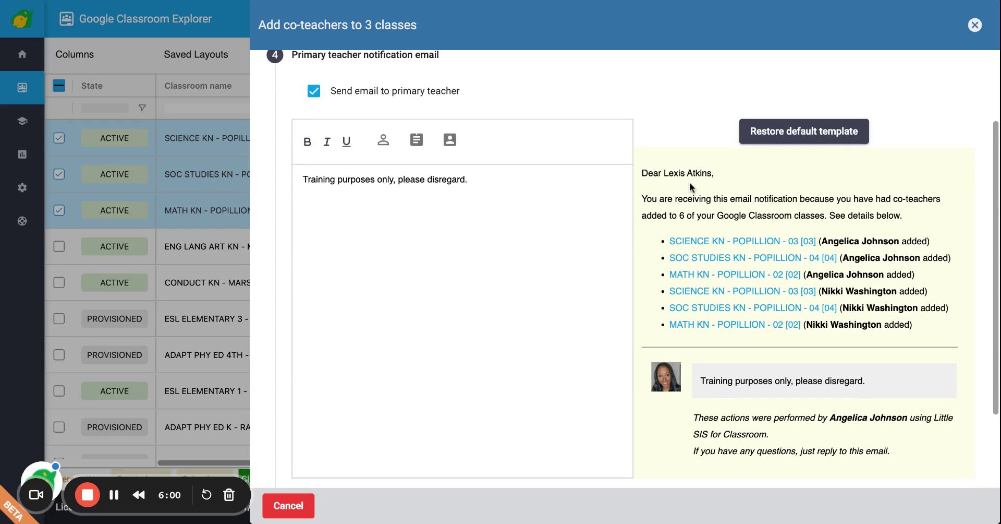
pyautogui.scroll(-4, 675, 223)
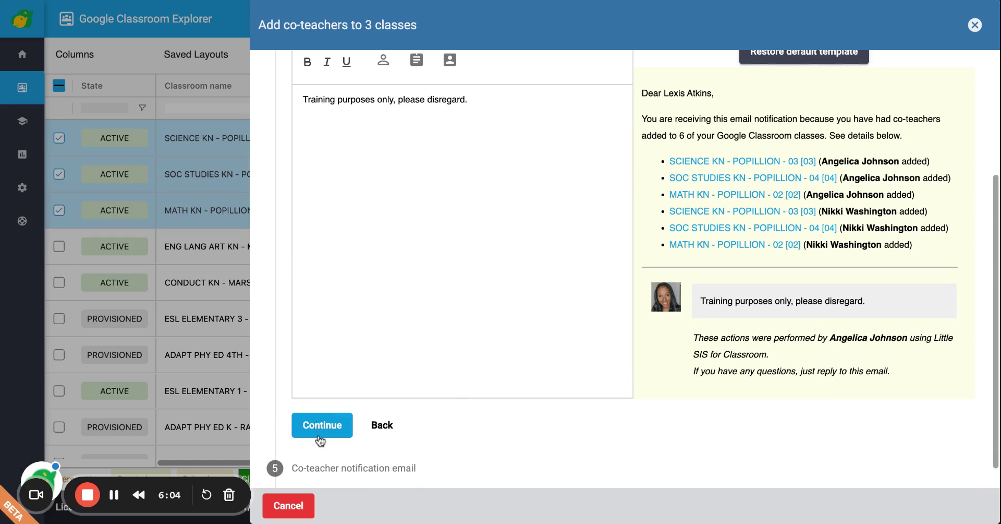
pyautogui.click(319, 434)
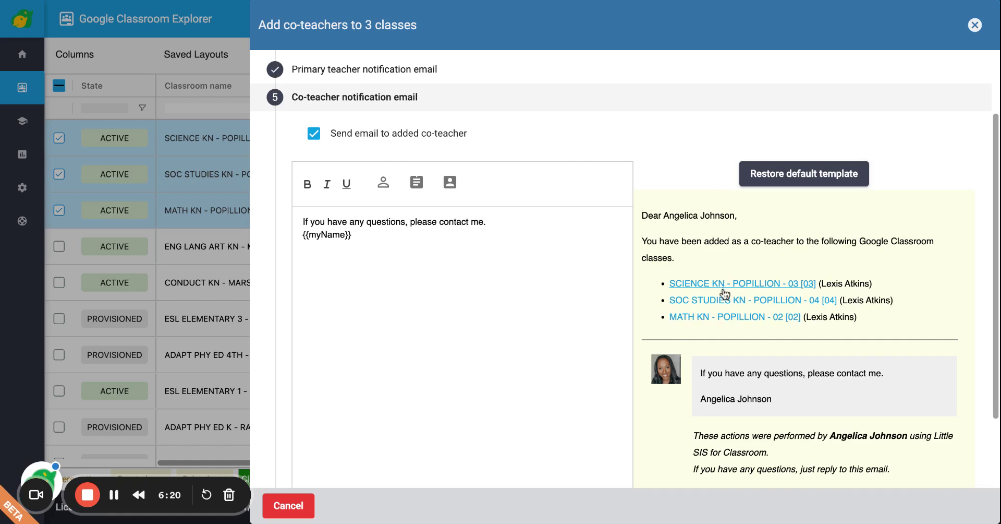
# Replace the co-teacher email text with 'Training purposes only.' and continue to the summary
pyautogui.scroll(-1, 724, 323)
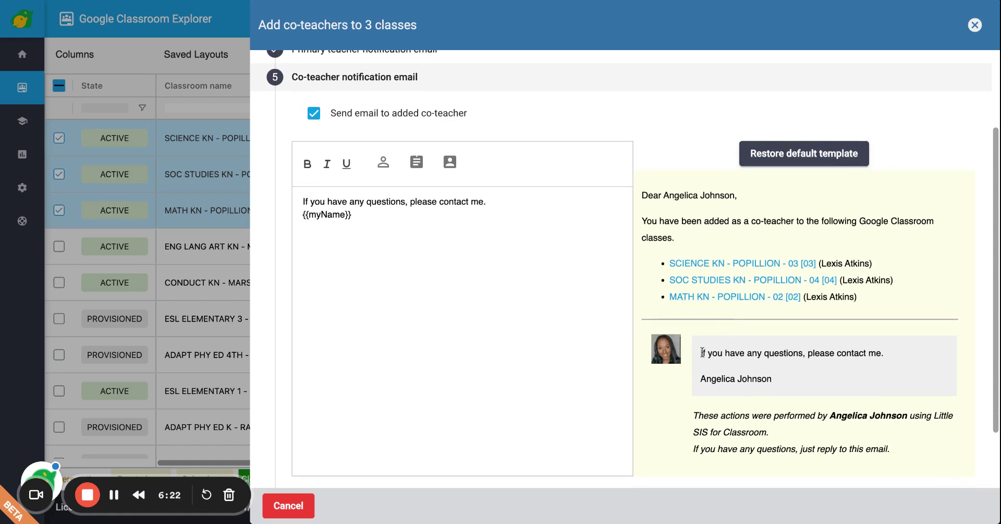
pyautogui.click(362, 215)
pyautogui.hotkey('ctrl', 'a')
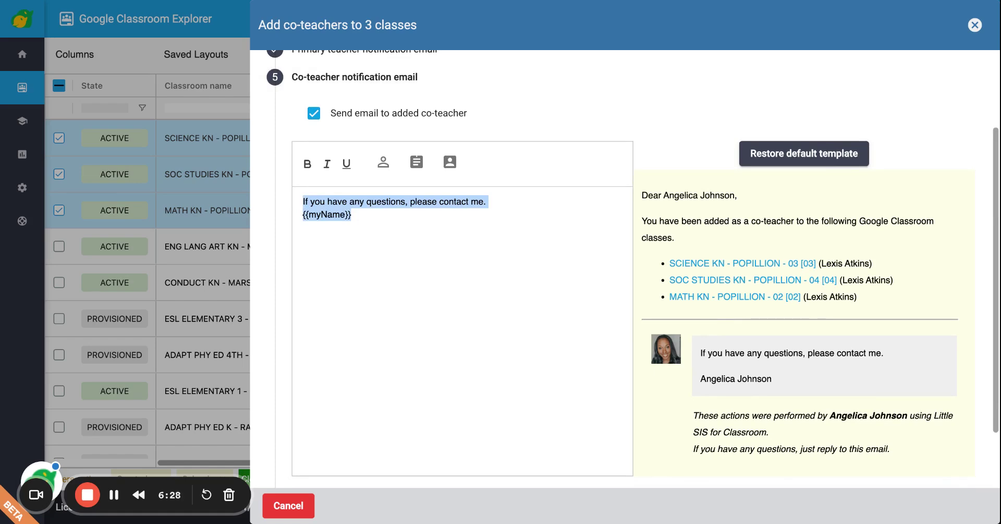
pyautogui.write('Train')
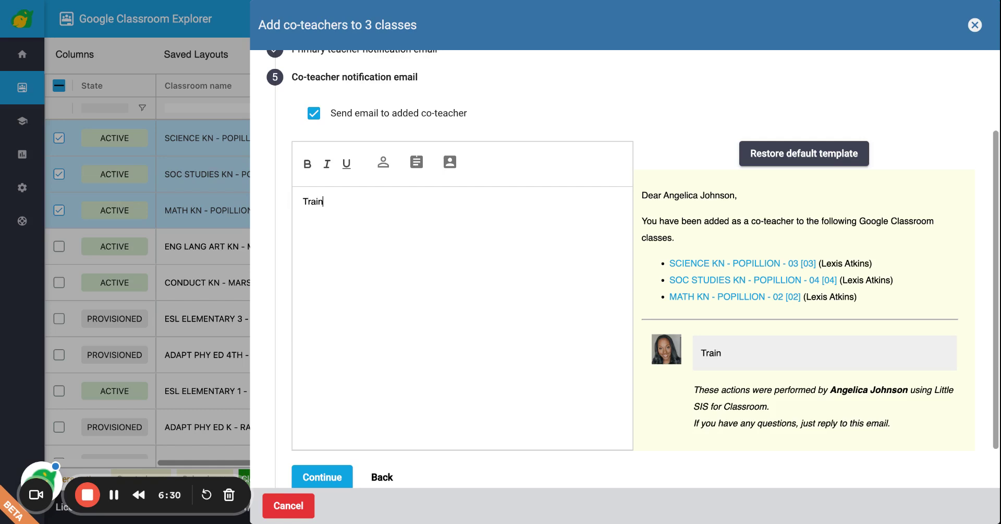
pyautogui.write('ing purposes only')
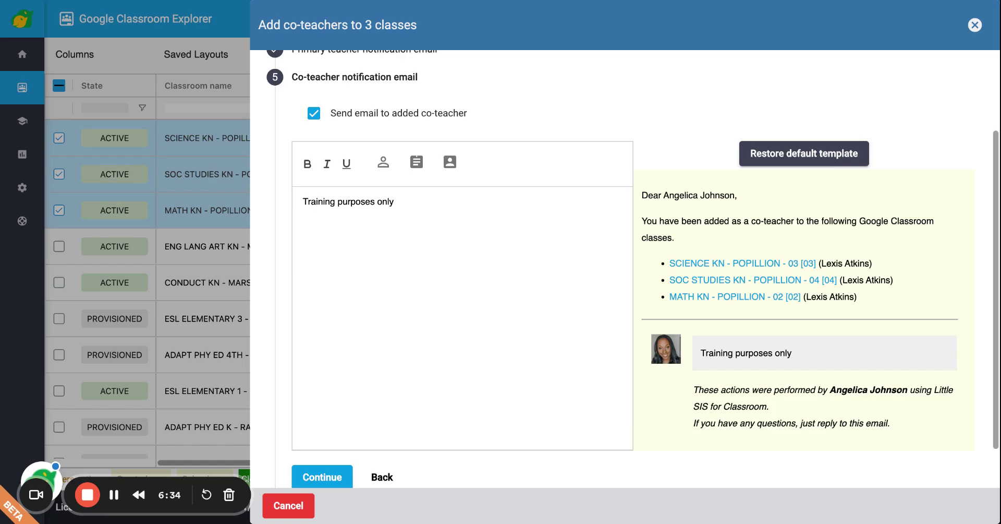
pyautogui.write('.')
pyautogui.scroll(-1, 393, 273)
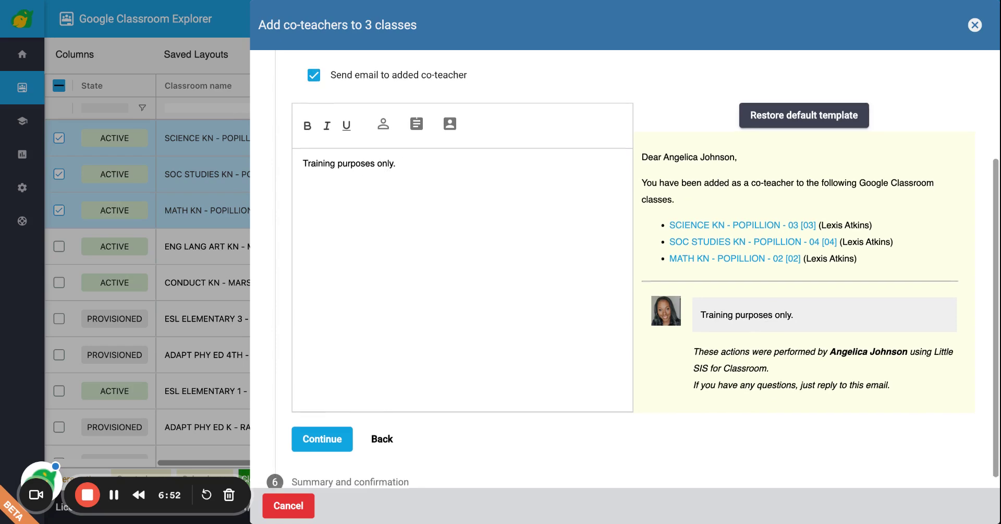
pyautogui.scroll(-1, 665, 204)
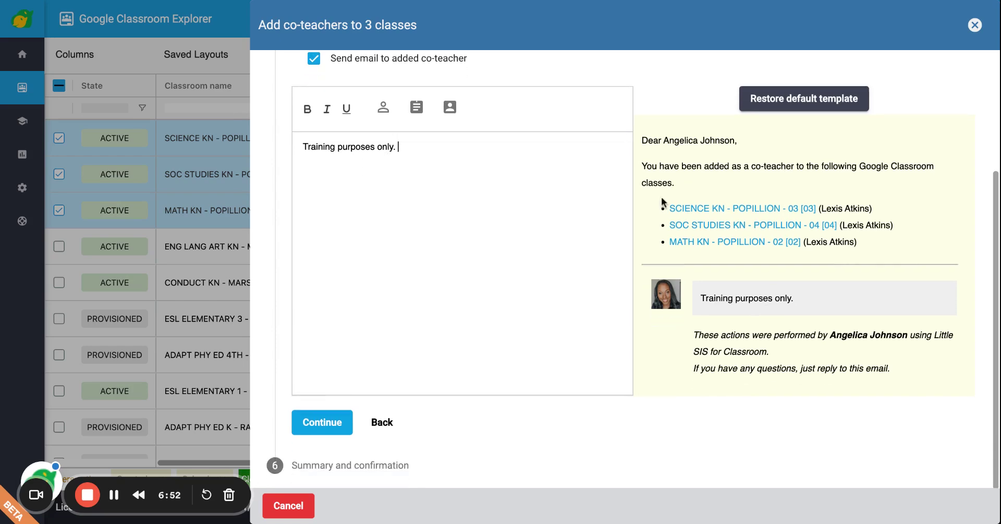
pyautogui.click(321, 422)
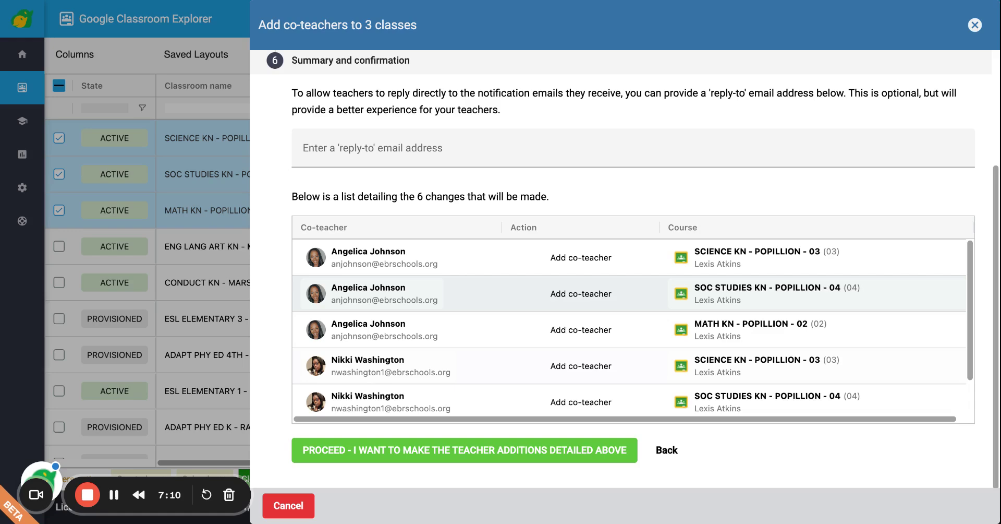
# Review the six listed co-teacher additions and proceed to apply them
pyautogui.scroll(-2, 630, 326)
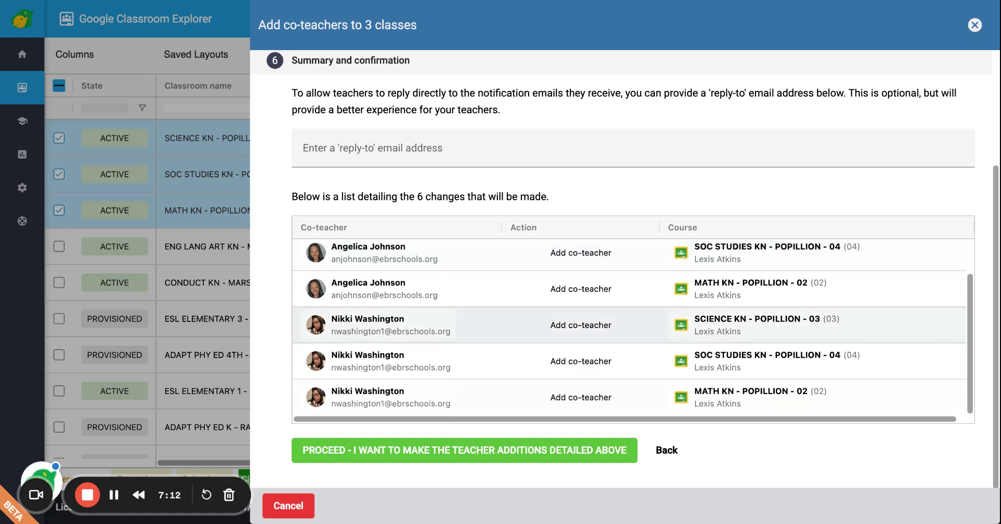
pyautogui.scroll(3, 630, 327)
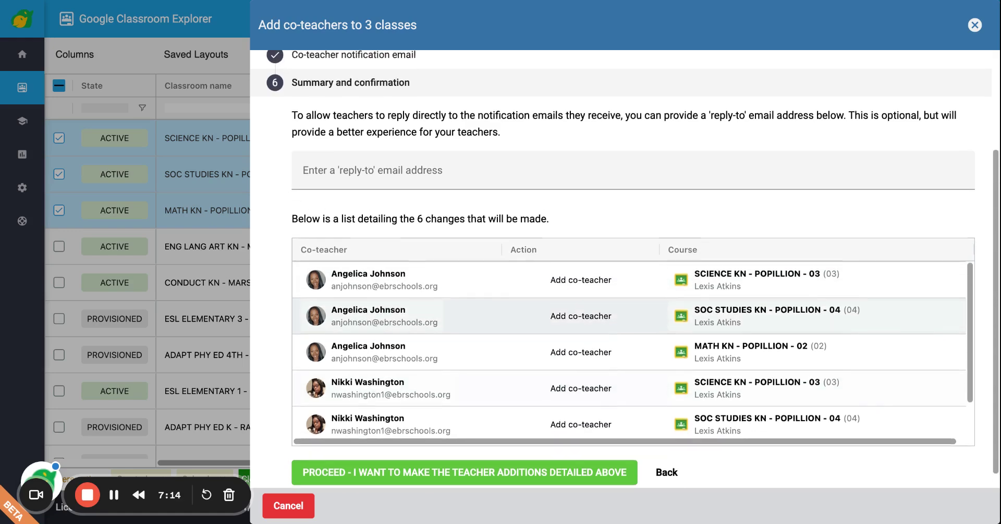
pyautogui.scroll(-1, 620, 276)
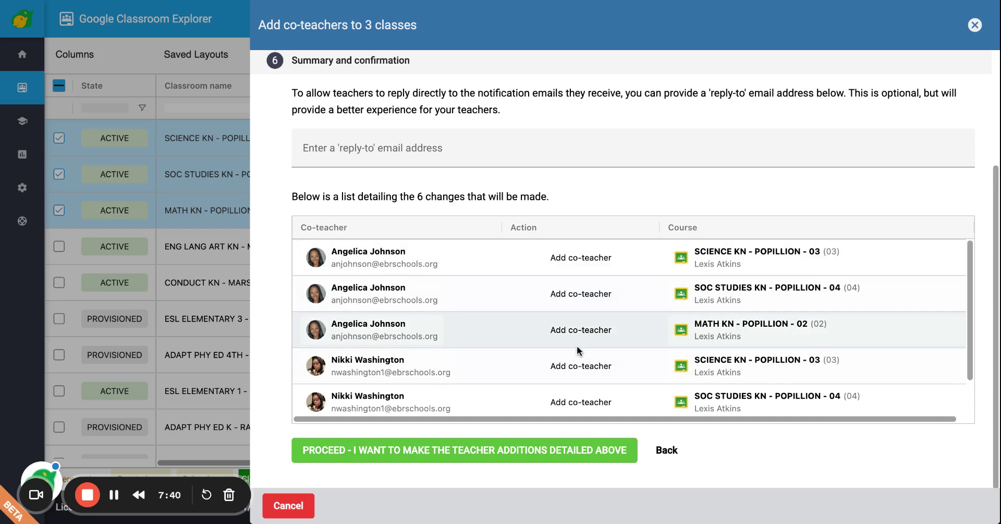
pyautogui.scroll(-1, 577, 345)
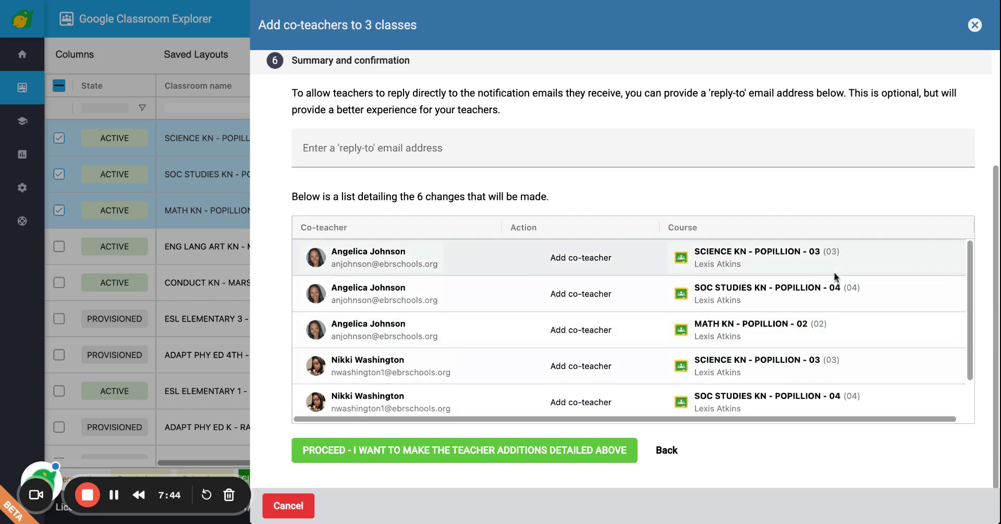
pyautogui.scroll(-1, 652, 355)
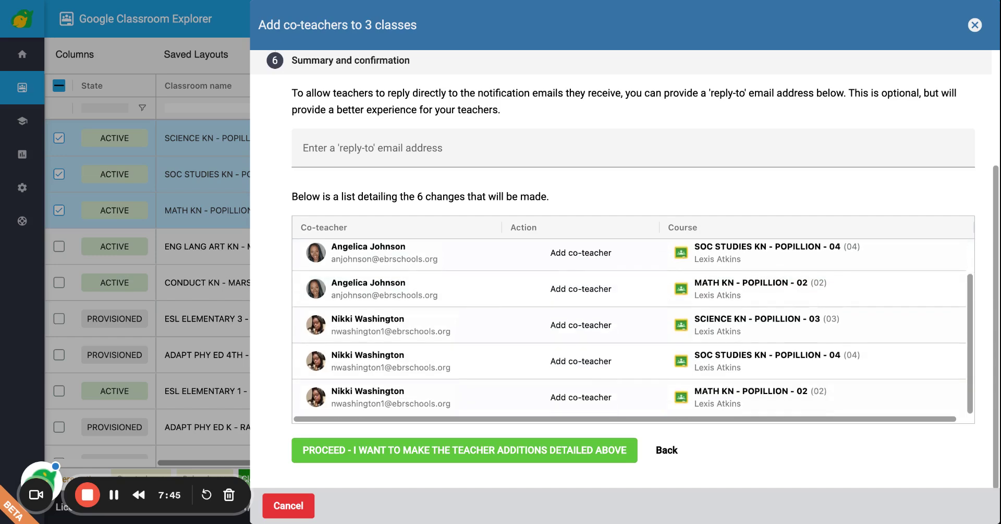
pyautogui.click(459, 452)
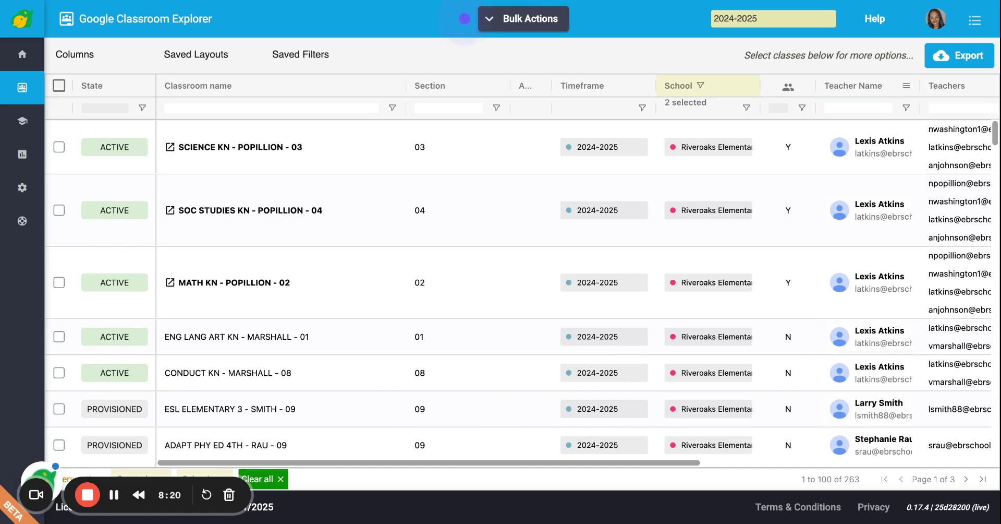
# Select SCIENCE KN, SOC STUDIES KN and MATH KN and choose to remove co-teachers from all three
pyautogui.click(59, 149)
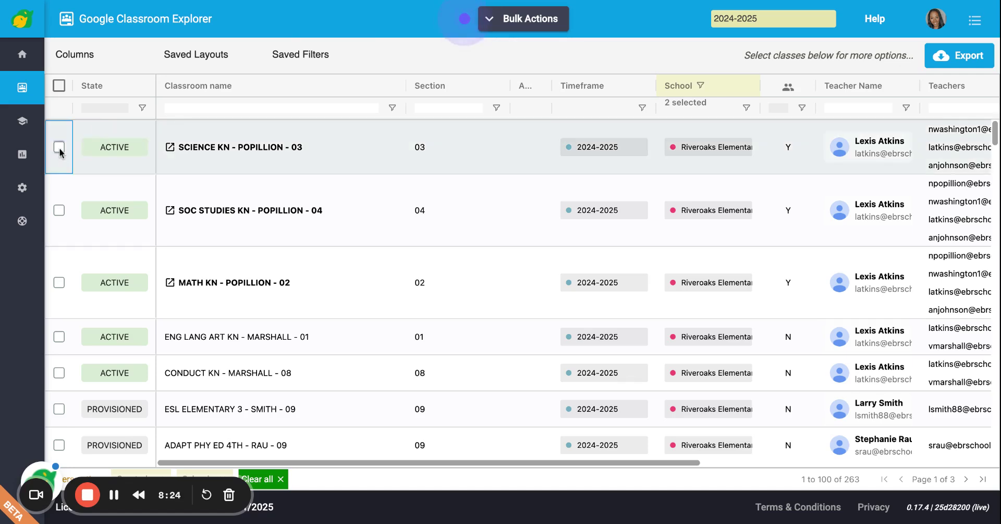
pyautogui.click(59, 210)
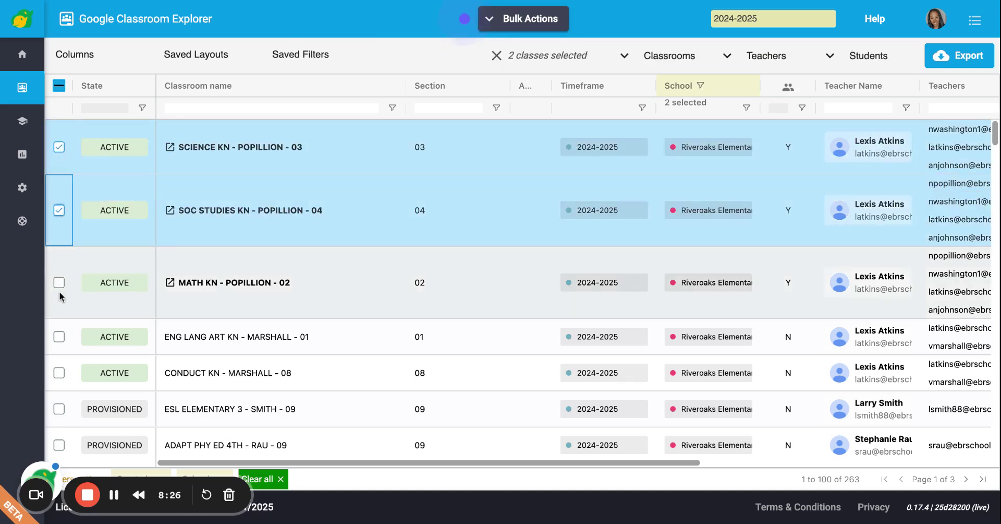
pyautogui.click(59, 283)
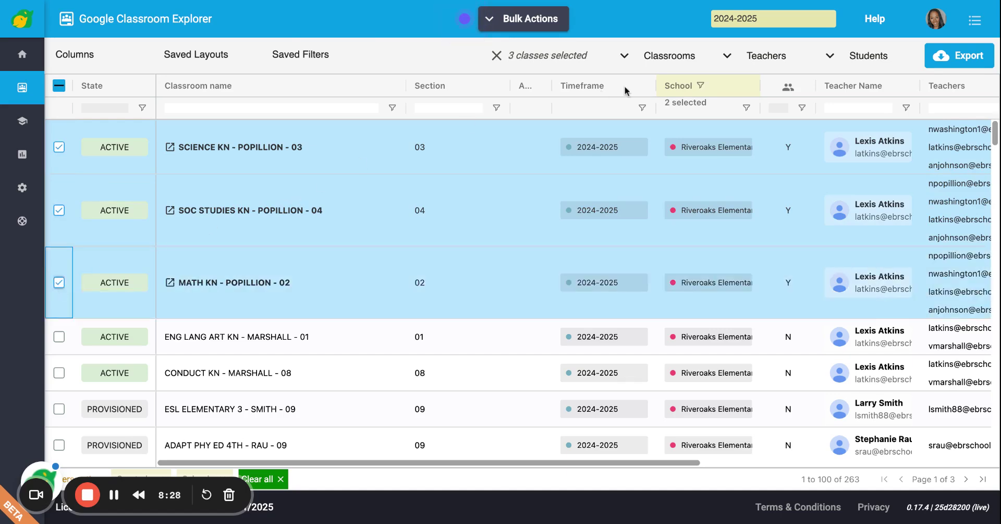
pyautogui.click(756, 63)
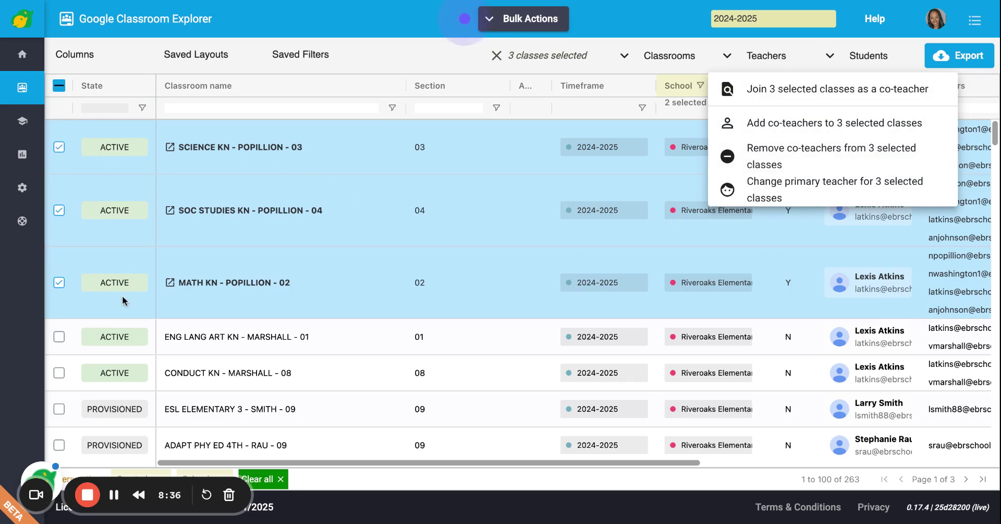
pyautogui.click(832, 160)
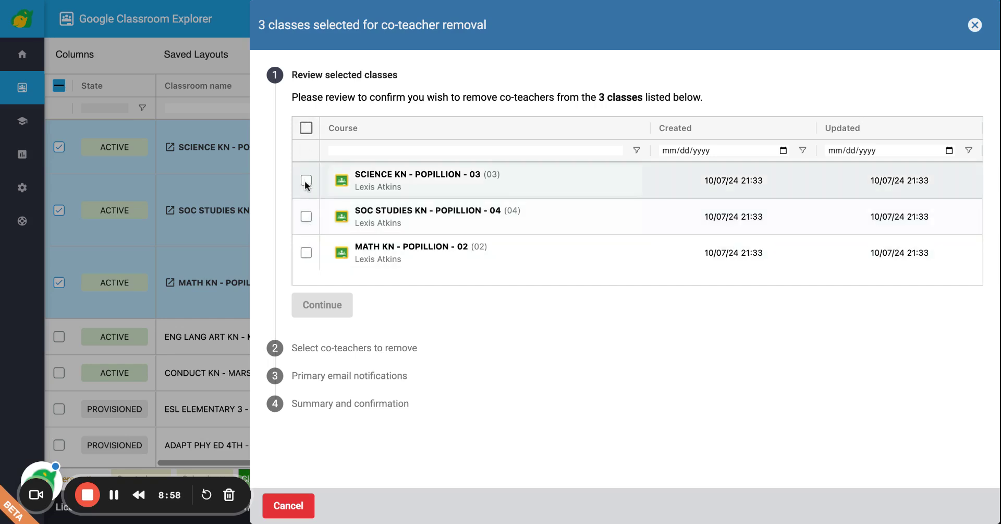
# Tick all three reviewed classes with the select-all checkbox and continue to co-teacher selection
pyautogui.click(306, 216)
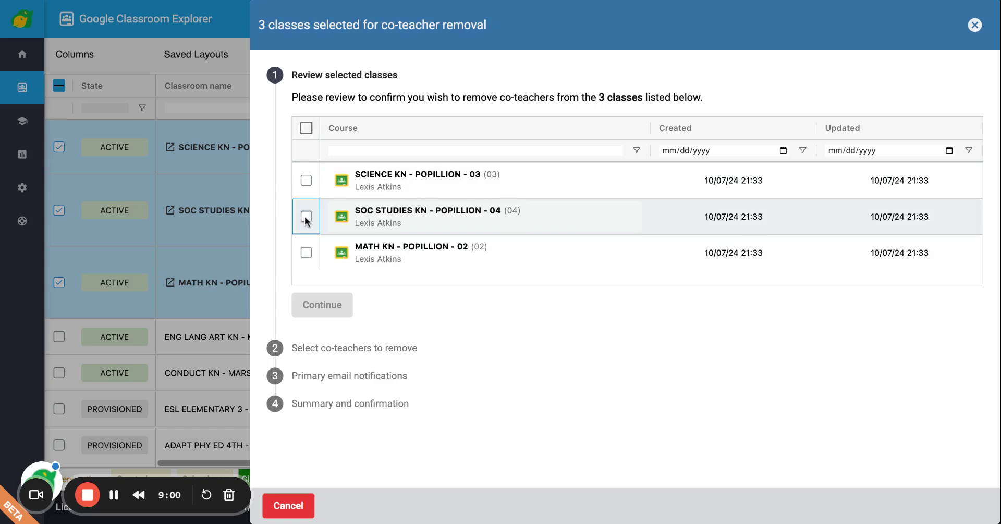
pyautogui.click(306, 216)
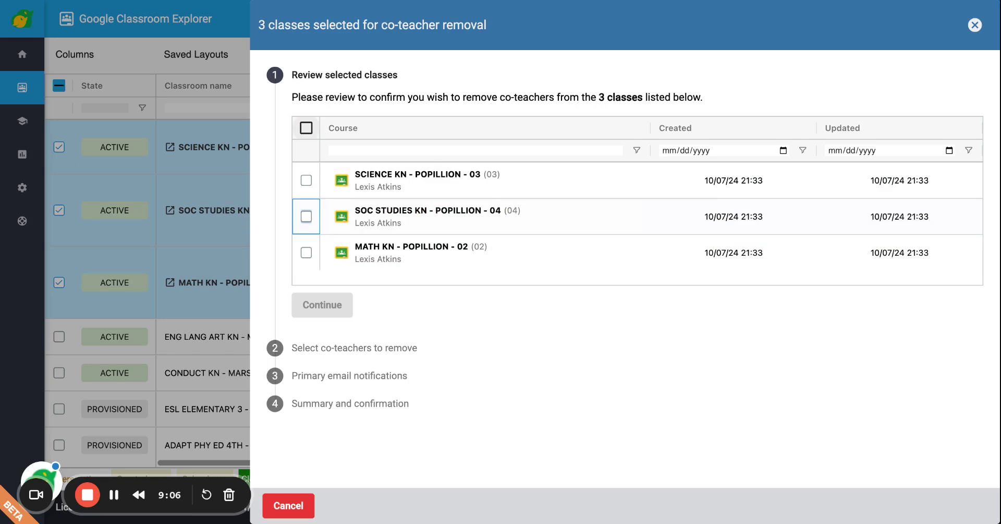
pyautogui.click(306, 127)
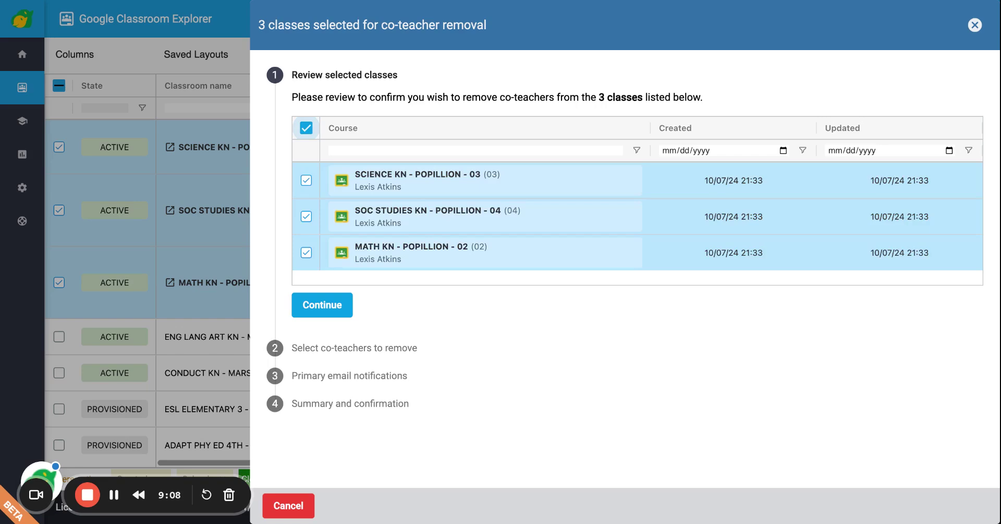
pyautogui.click(314, 313)
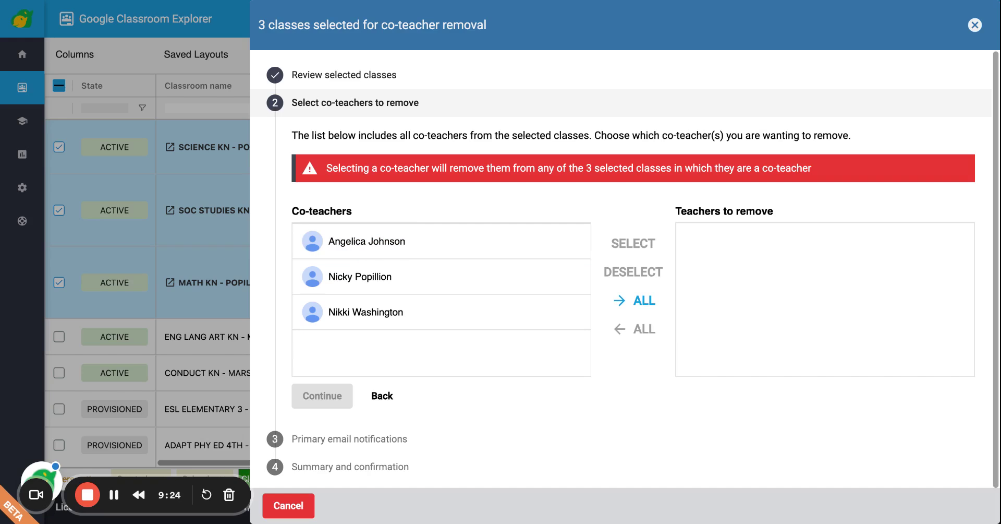
# Move the first and third co-teachers into Teachers to remove and continue to the email step
pyautogui.click(348, 250)
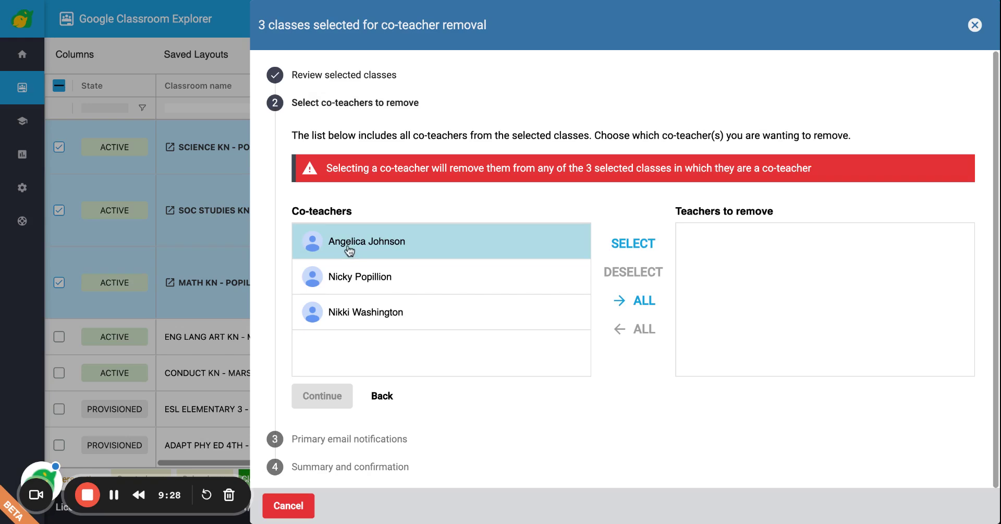
pyautogui.click(339, 317)
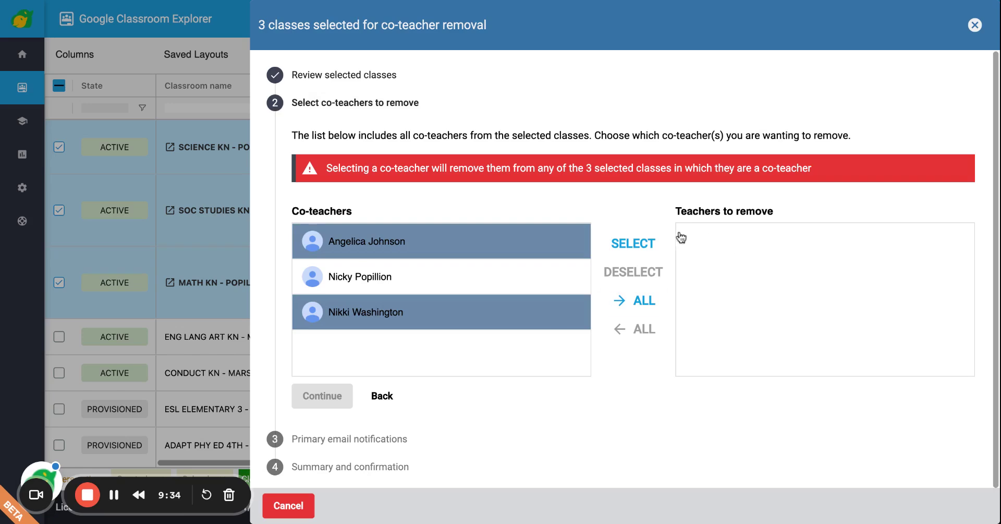
pyautogui.click(638, 243)
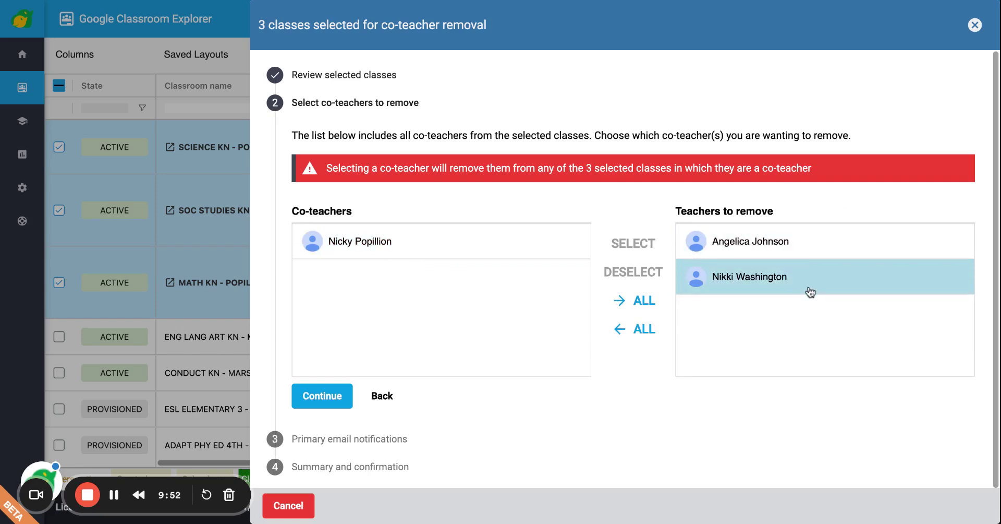
pyautogui.click(319, 398)
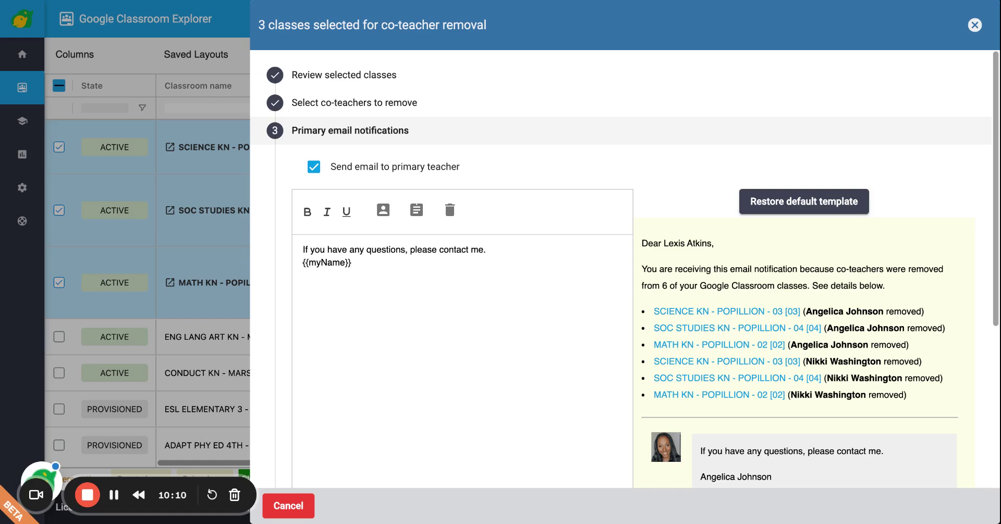
# Replace the default email body with 'Training purposes only, please disregard.' and check the preview
pyautogui.doubleClick(362, 266)
pyautogui.hotkey('ctrl', 'a')
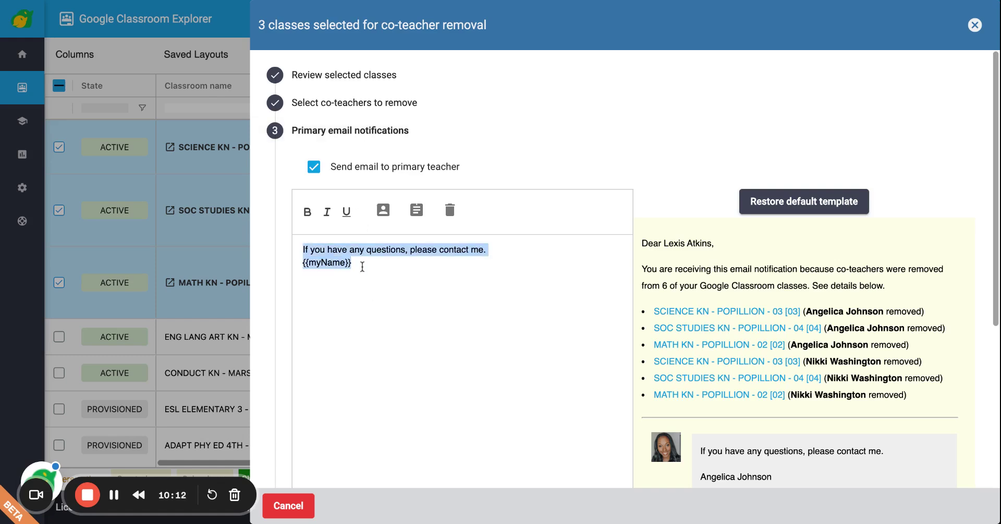
pyautogui.write('Trai')
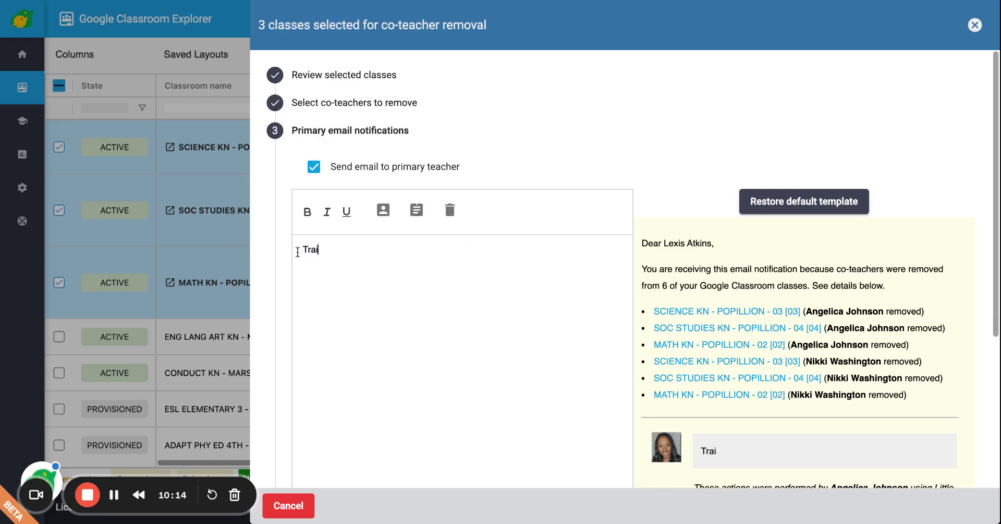
pyautogui.write('ning purpos')
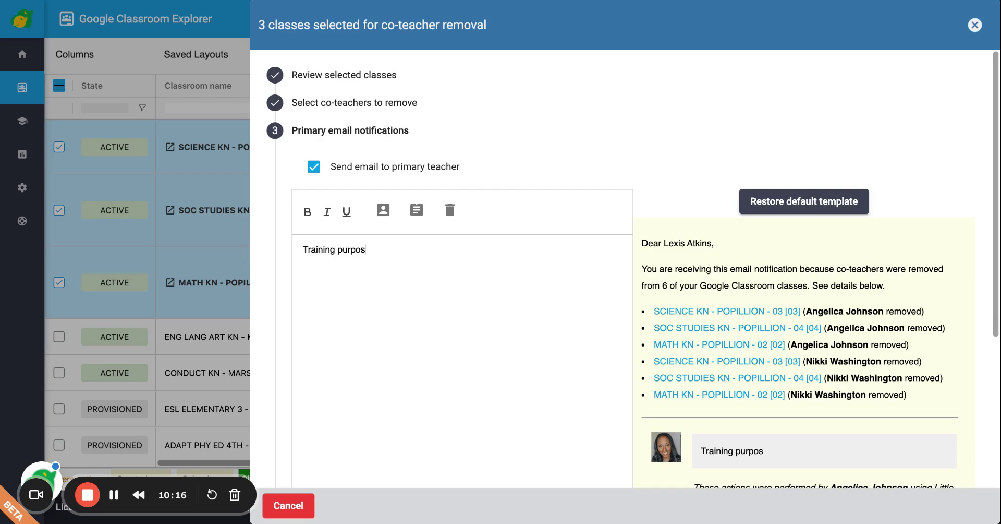
pyautogui.write('es only, ')
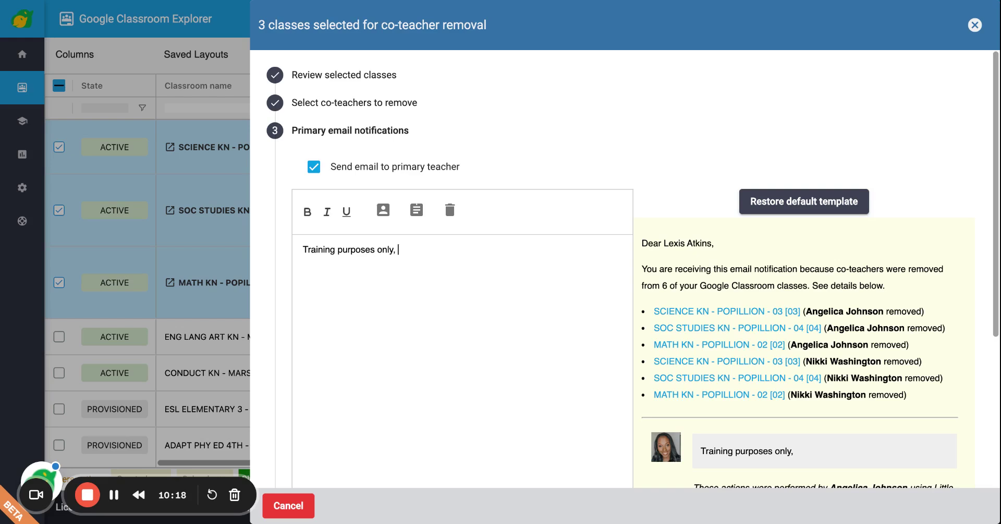
pyautogui.write('please dis')
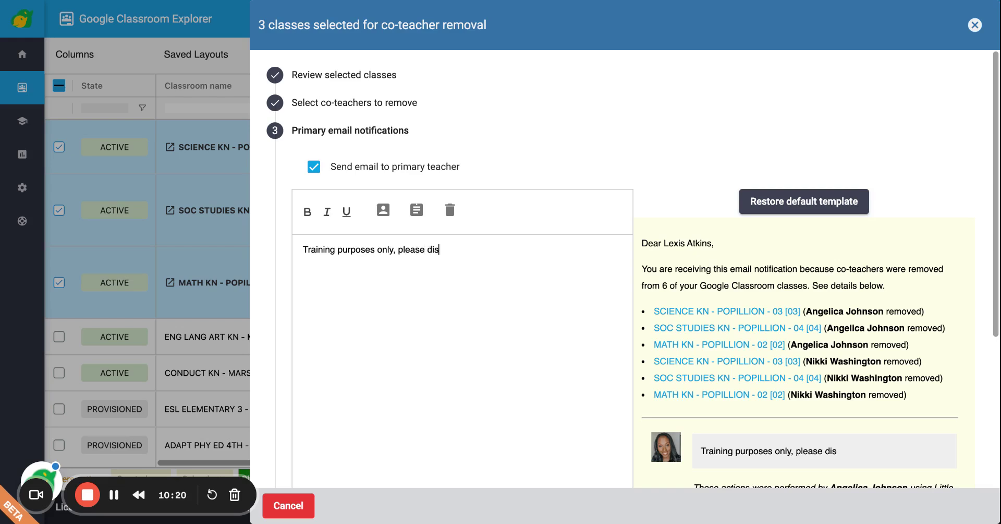
pyautogui.write('regard.')
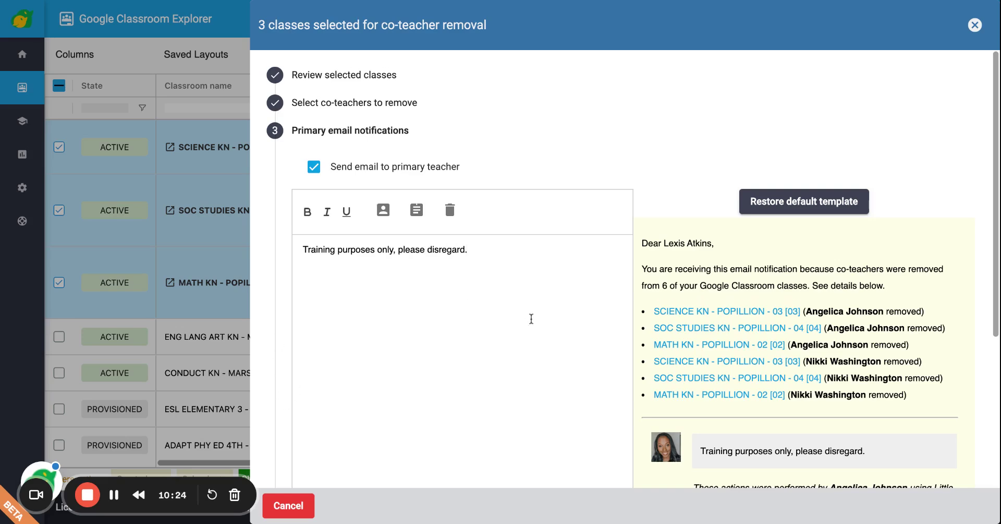
pyautogui.scroll(-1, 531, 318)
pyautogui.scroll(-4, 740, 440)
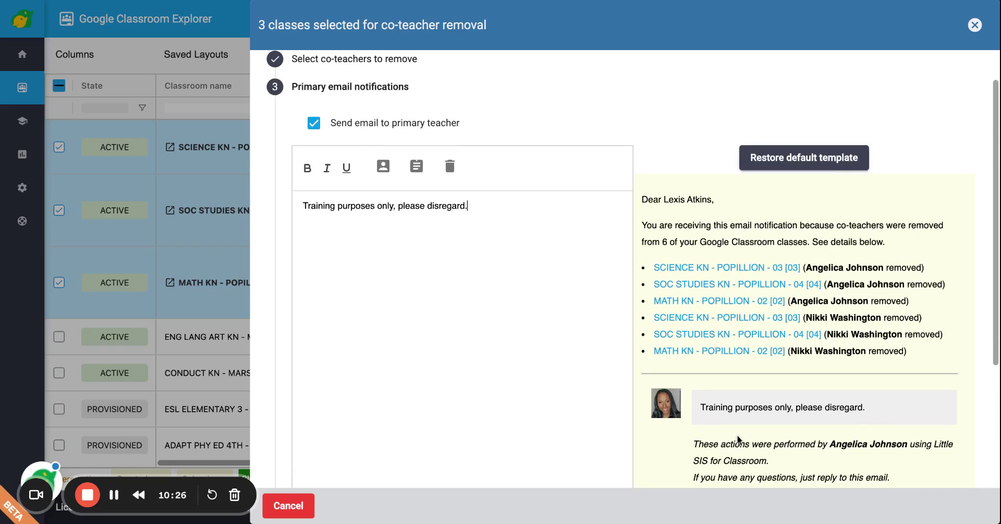
pyautogui.scroll(2, 739, 439)
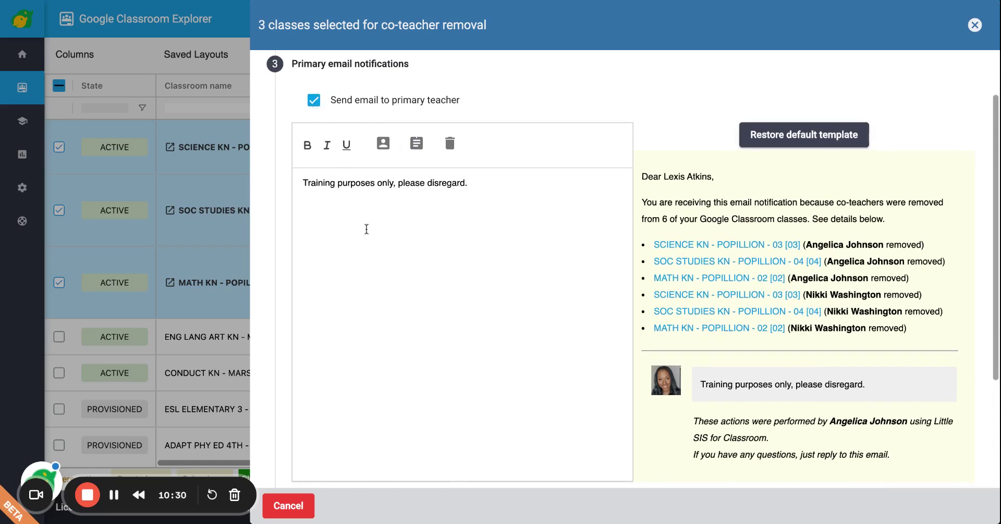
pyautogui.scroll(-1, 372, 247)
pyautogui.scroll(-6, 372, 247)
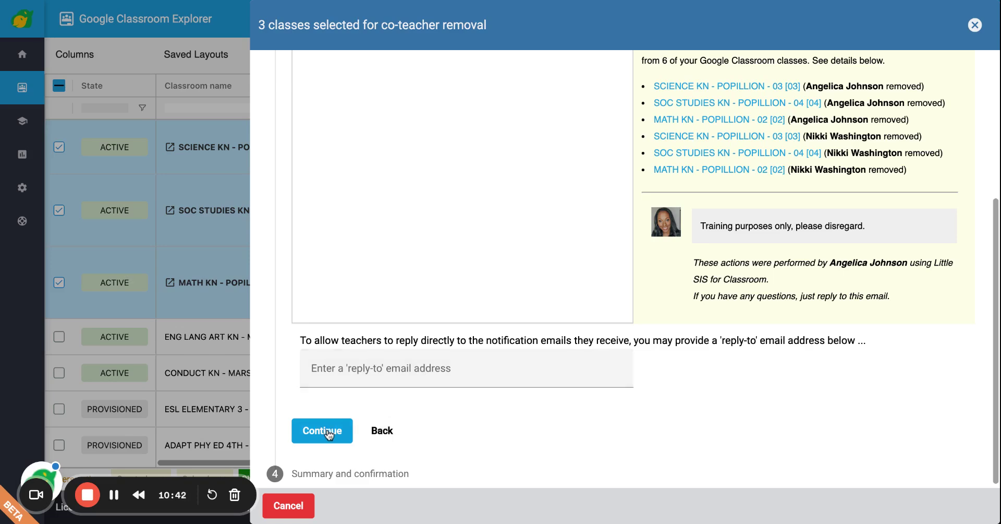
# Review the summary of 6 changes and proceed with the co-teacher removal
pyautogui.click(321, 431)
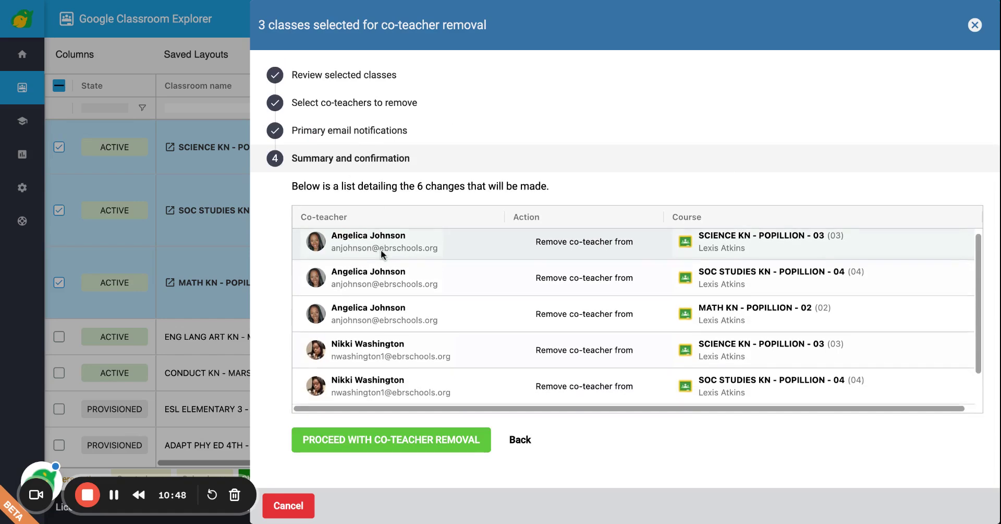
pyautogui.scroll(-1, 381, 254)
pyautogui.scroll(-3, 381, 253)
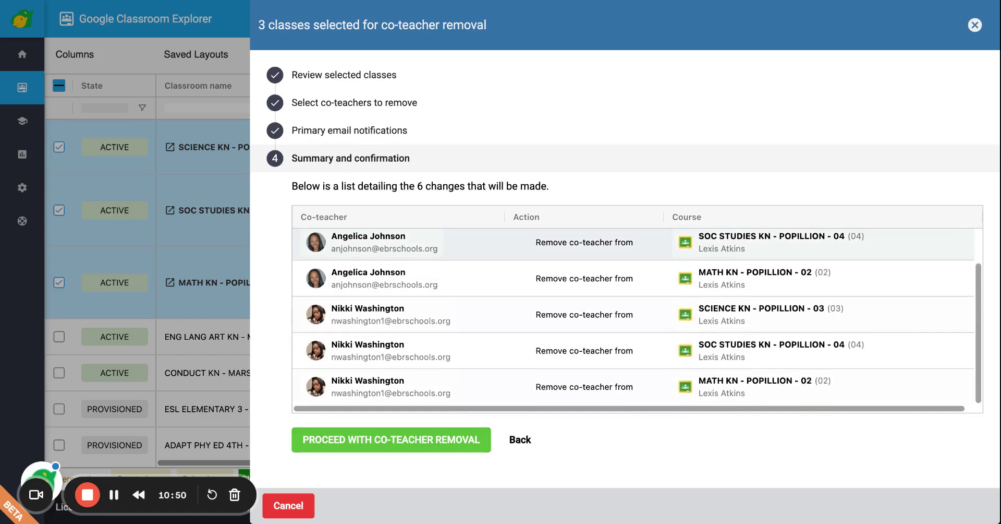
pyautogui.scroll(3, 381, 248)
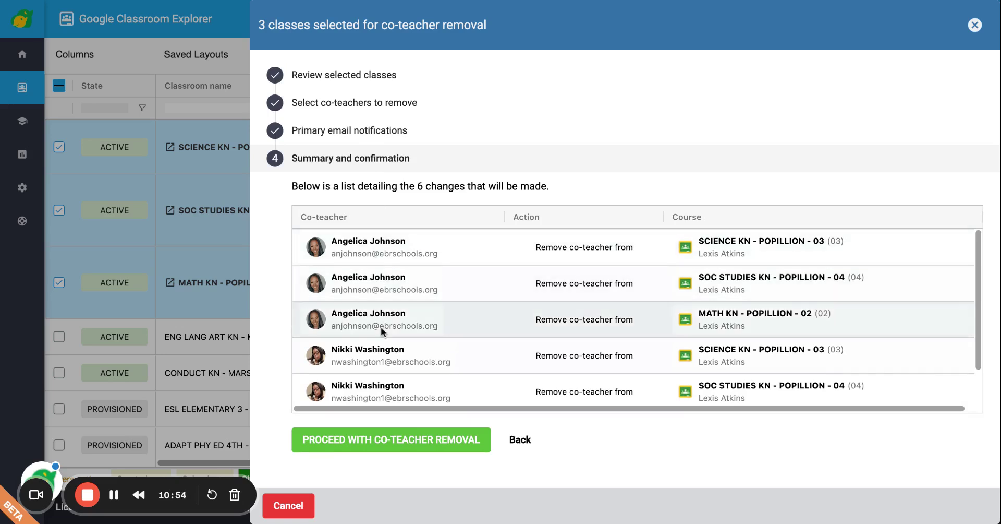
pyautogui.scroll(-3, 381, 326)
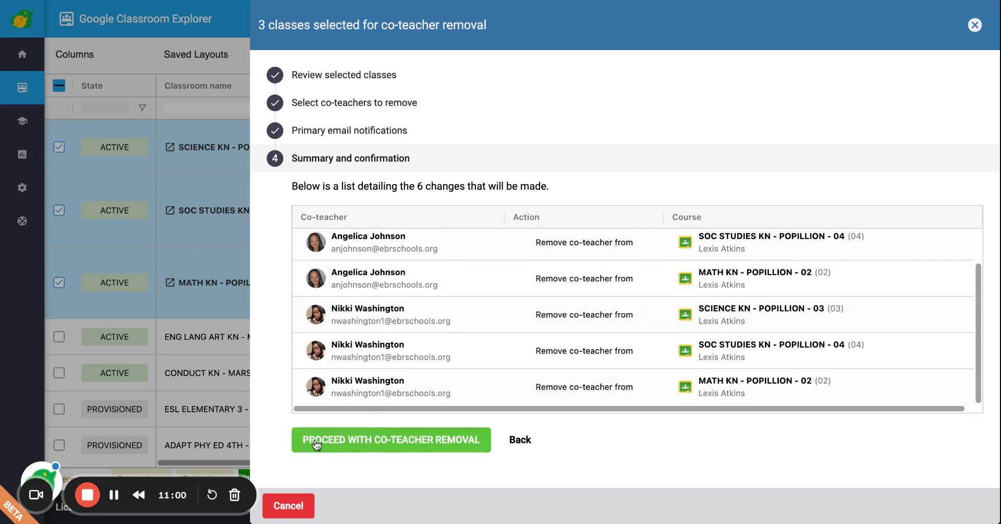
pyautogui.click(427, 447)
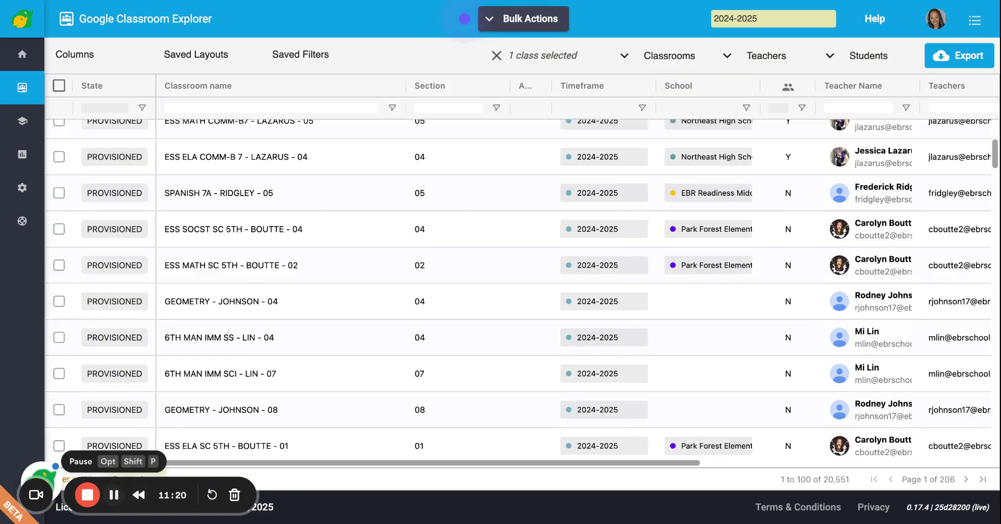
pyautogui.click(464, 19)
pyautogui.click(465, 19)
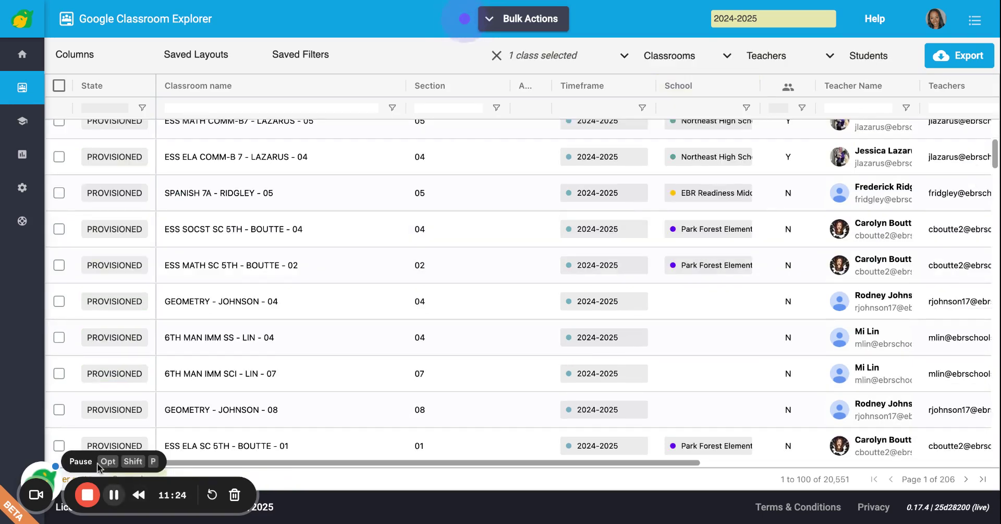
pyautogui.moveTo(24, 109)
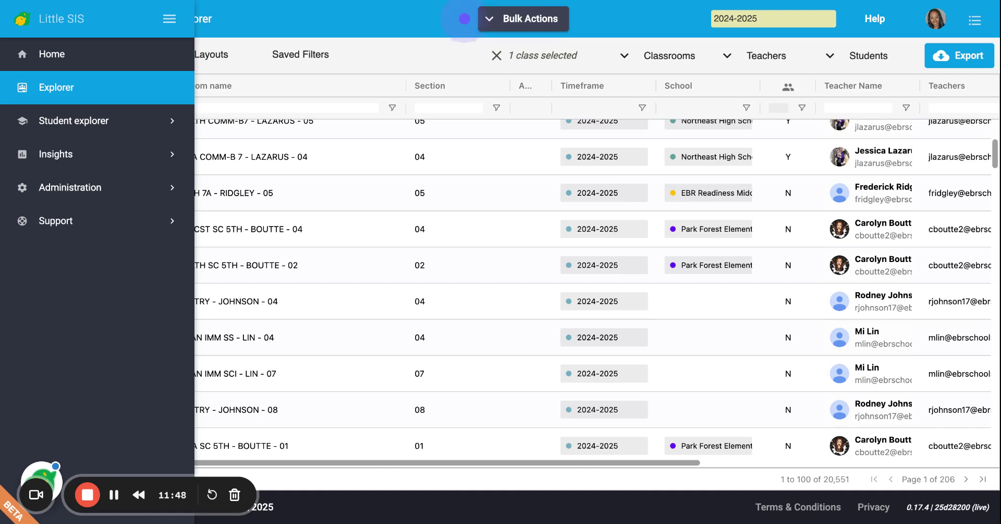
pyautogui.click(326, 125)
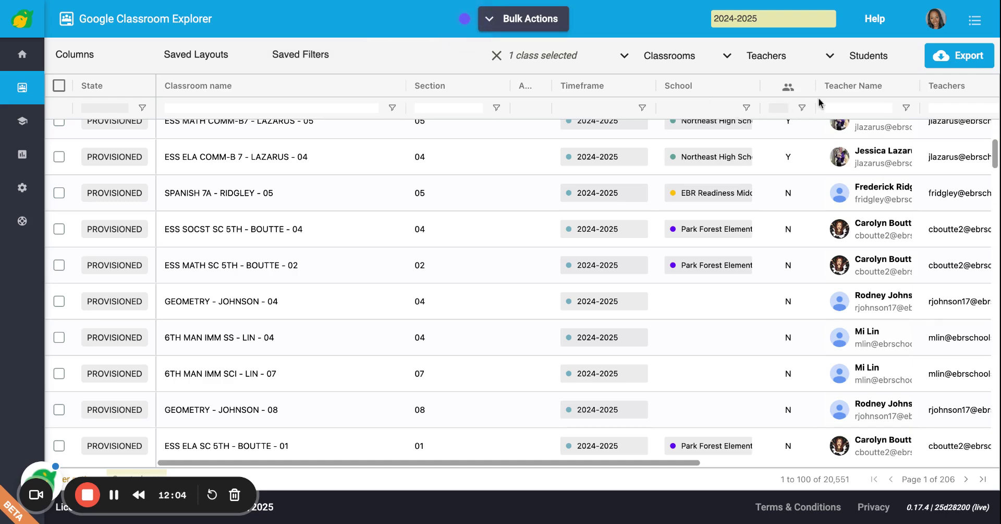
# Filter the class list by the teacher's name in the Teacher Name filter
pyautogui.click(838, 108)
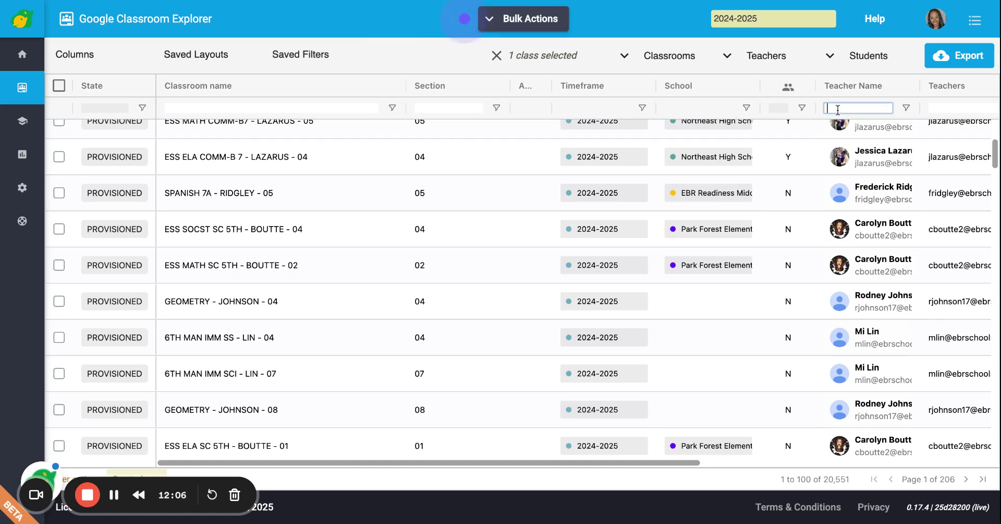
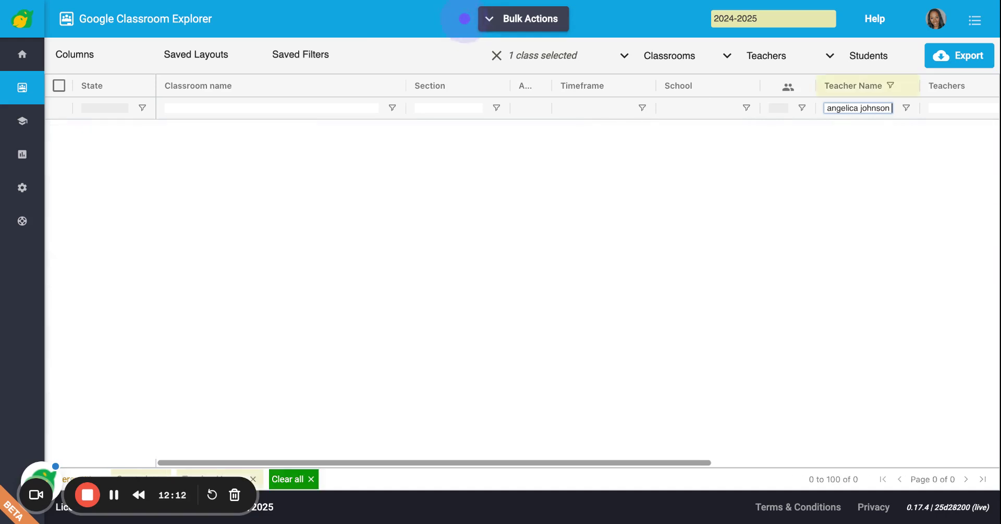
pyautogui.click(814, 156)
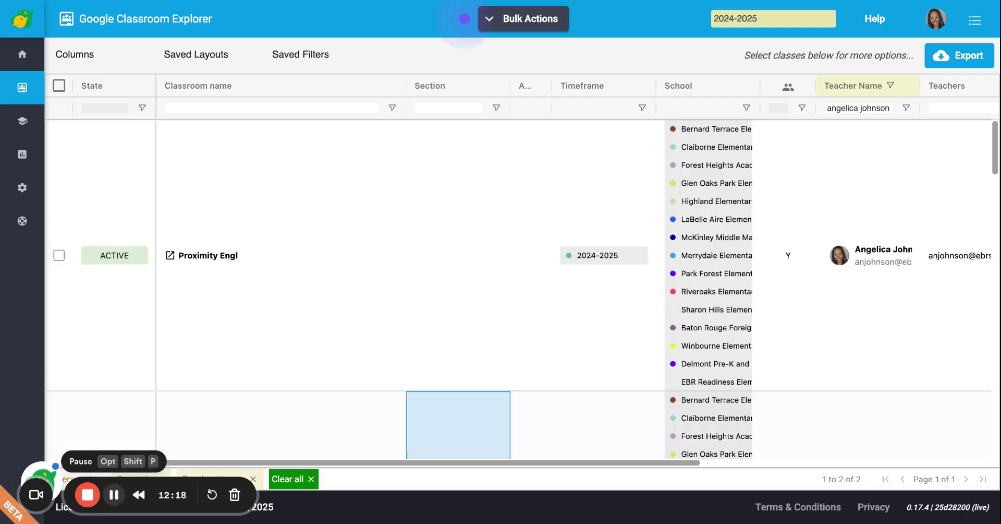
# Tick the Practice Google Classroom row in the two filtered classes
pyautogui.scroll(-5, 286, 358)
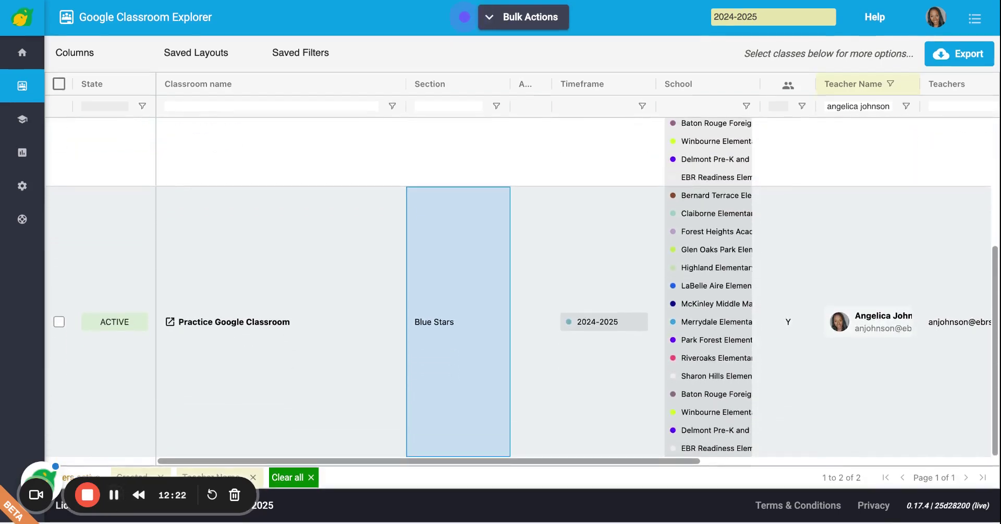
pyautogui.scroll(2, 286, 357)
pyautogui.scroll(4, 242, 292)
pyautogui.scroll(-5, 243, 292)
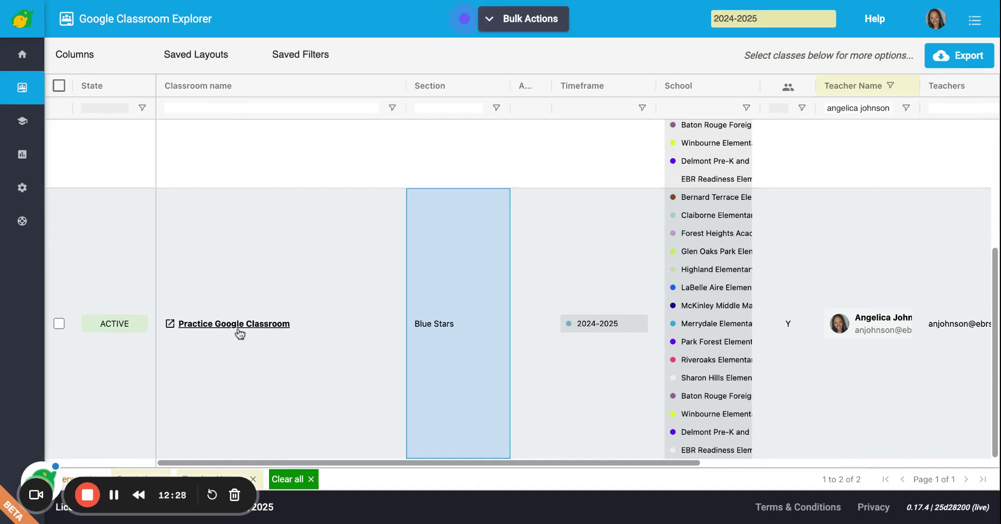
pyautogui.click(58, 324)
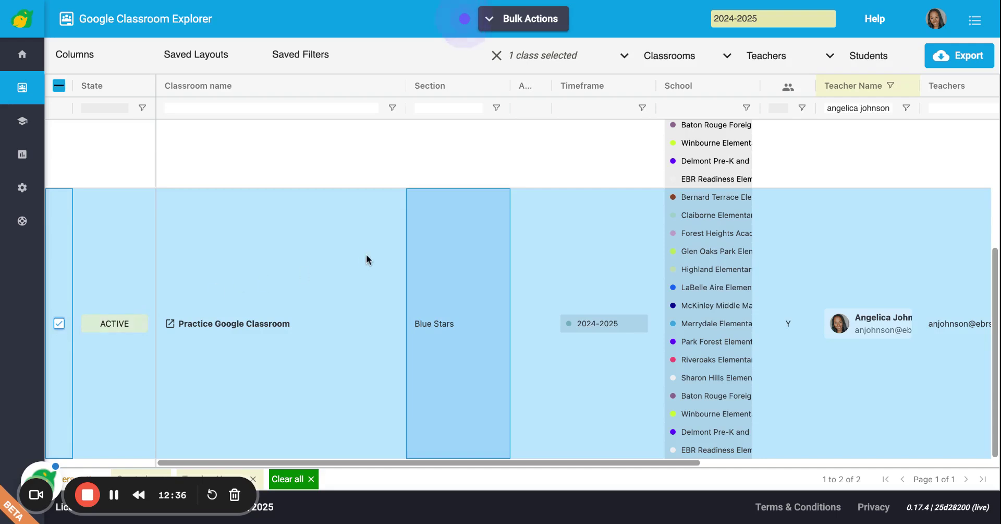
pyautogui.click(727, 65)
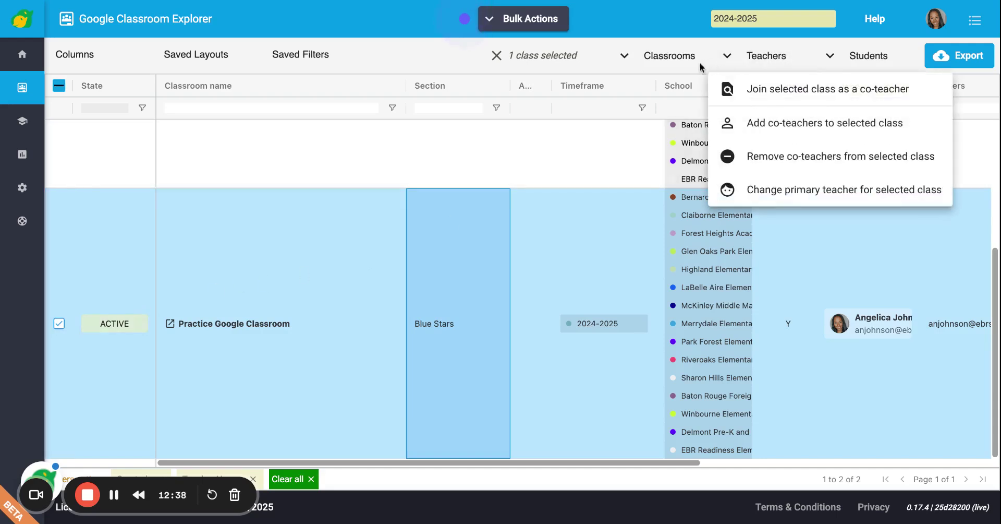
# Show the Classrooms actions for Practice Google Classroom: refresh, update tags, activate, archive, delete
pyautogui.click(657, 57)
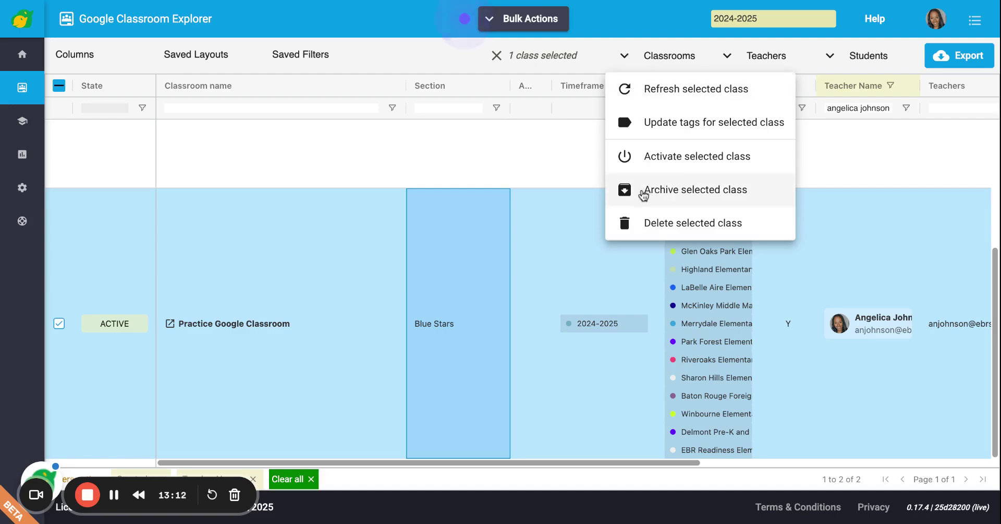
# Archive Practice Google Classroom with Send email to primary teacher unchecked, up to the summary
pyautogui.click(643, 193)
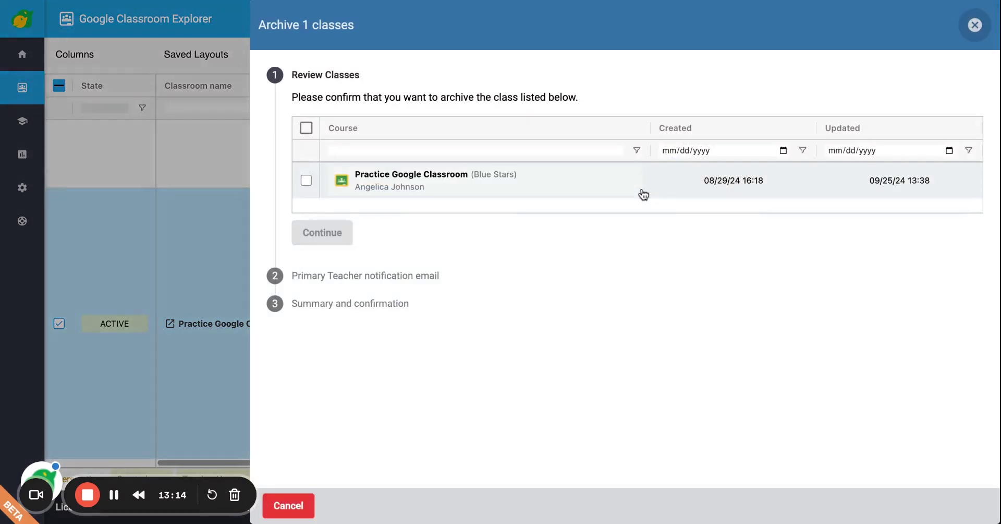
pyautogui.click(306, 181)
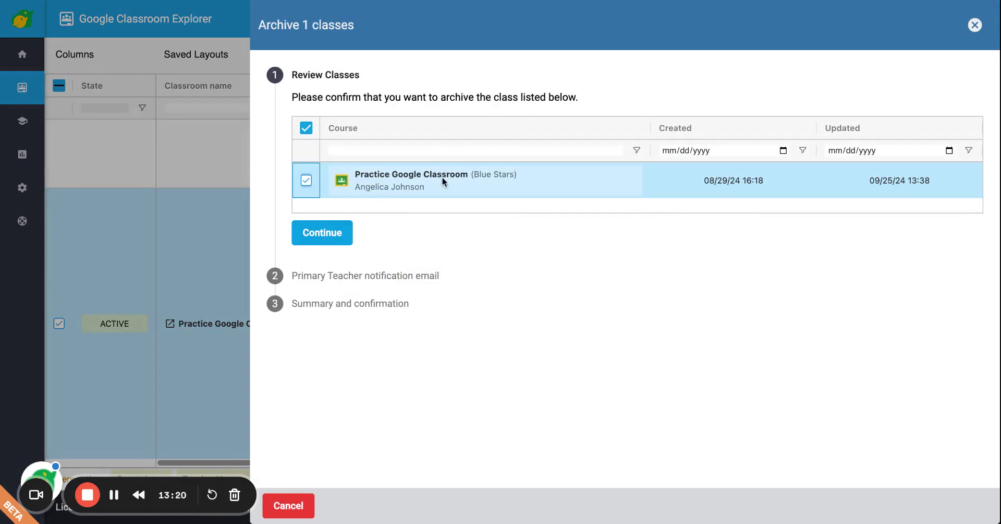
pyautogui.click(312, 233)
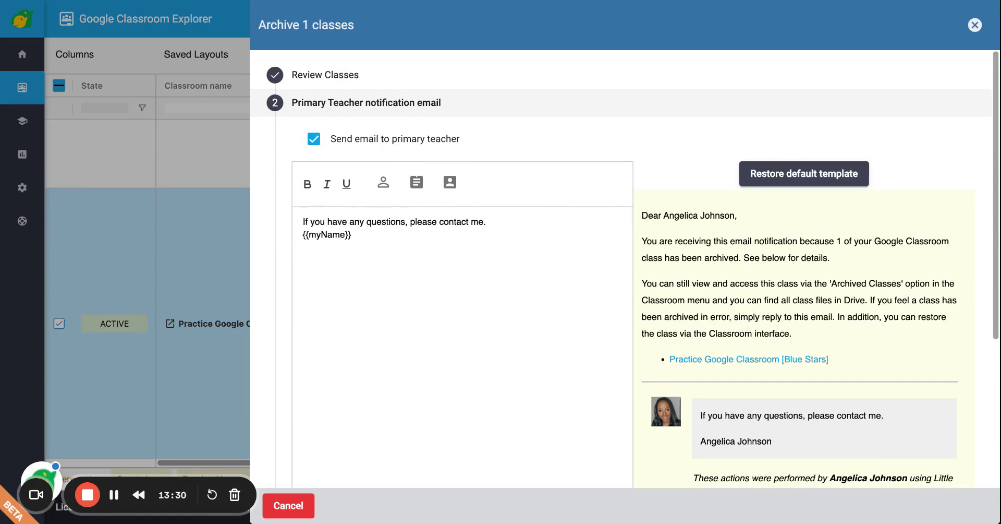
pyautogui.click(313, 140)
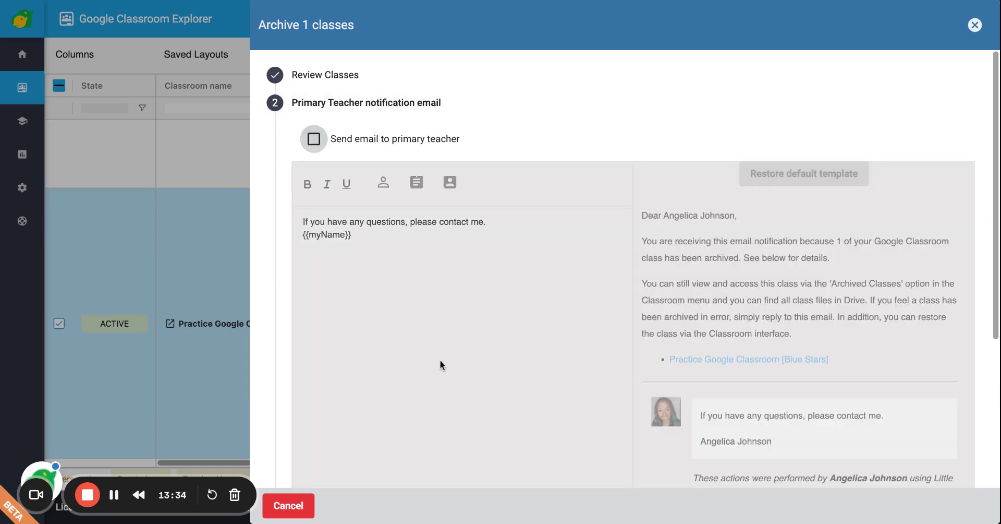
pyautogui.scroll(-5, 439, 359)
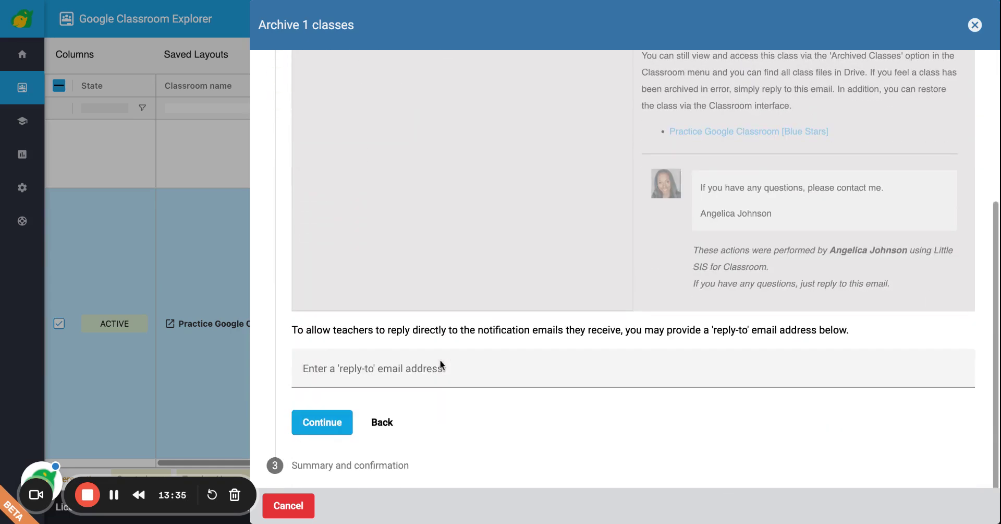
pyautogui.click(327, 428)
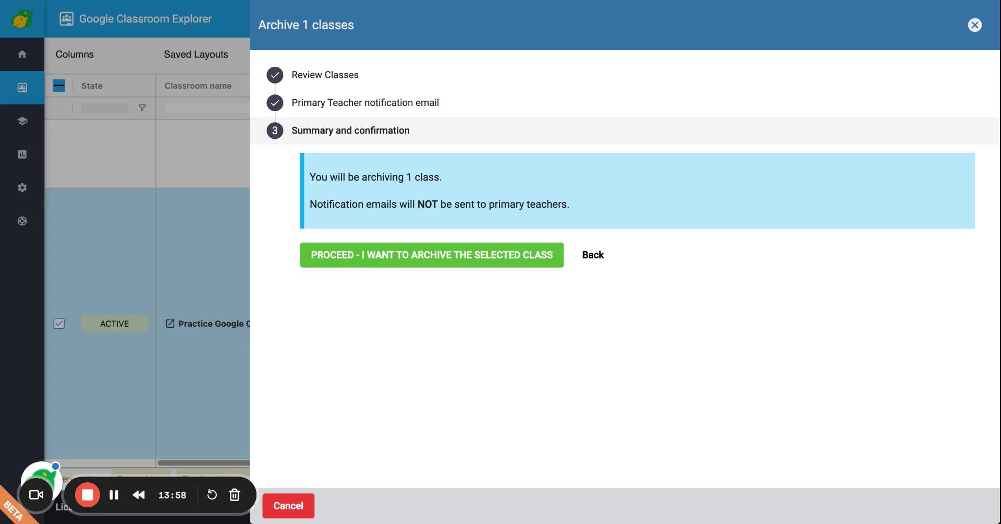
# Confirm the Practice Google Classroom archive, then switch to the 'Little Sis 2024' slide deck
pyautogui.press('Escape')
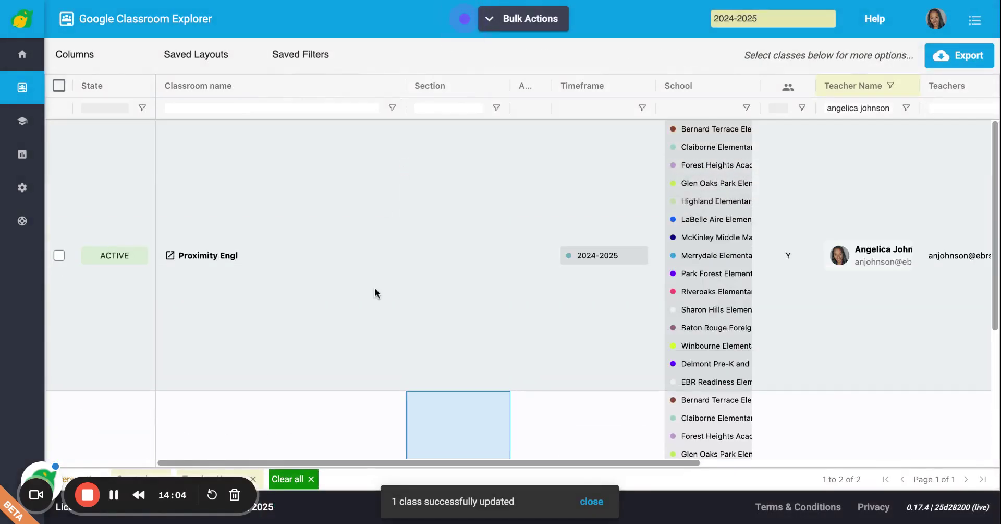
pyautogui.scroll(-4, 373, 291)
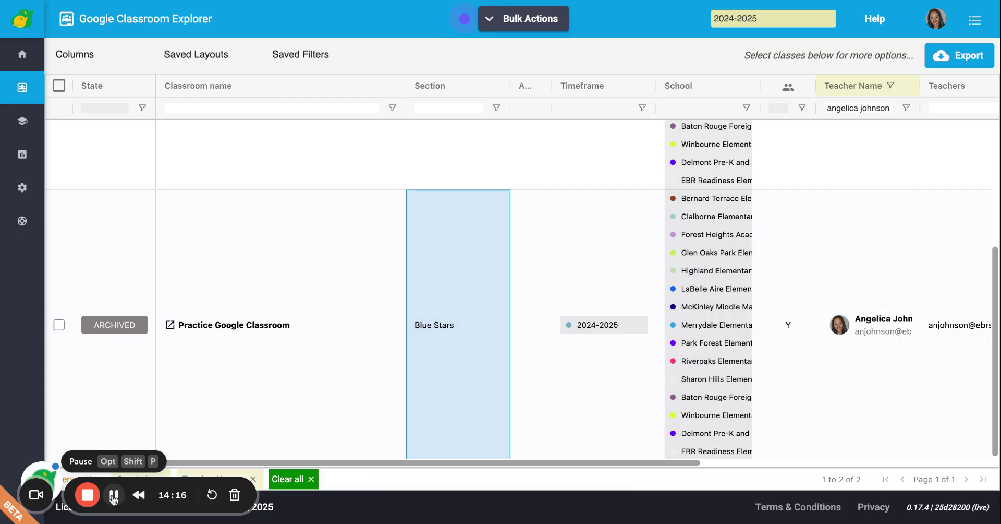
pyautogui.hotkey('ctrl', 'Tab')
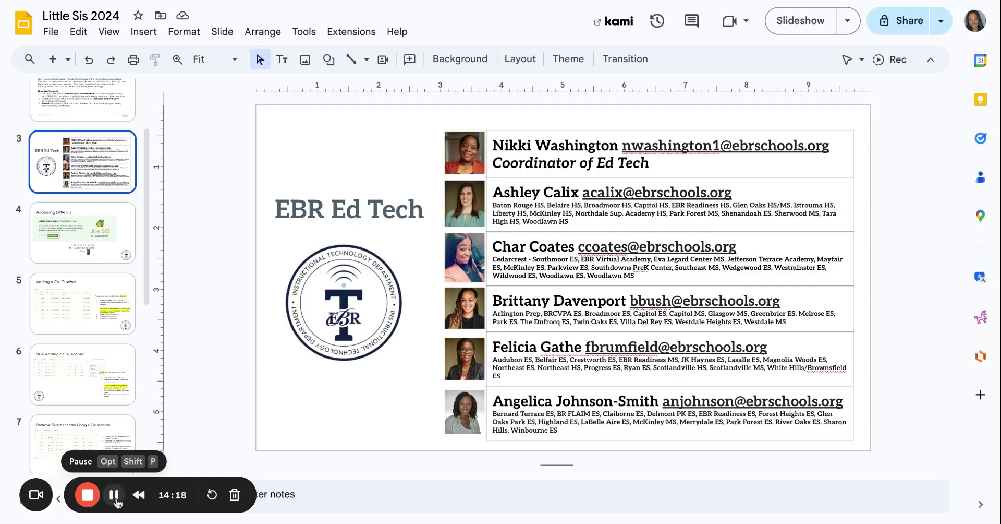